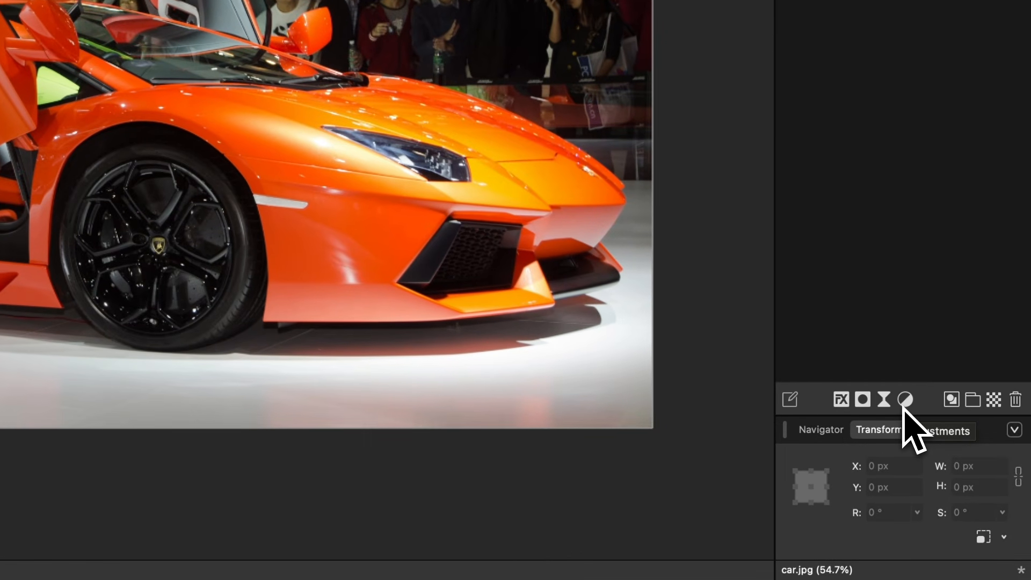
# Add an HSL adjustment layer above the car photo
pyautogui.click(907, 404)
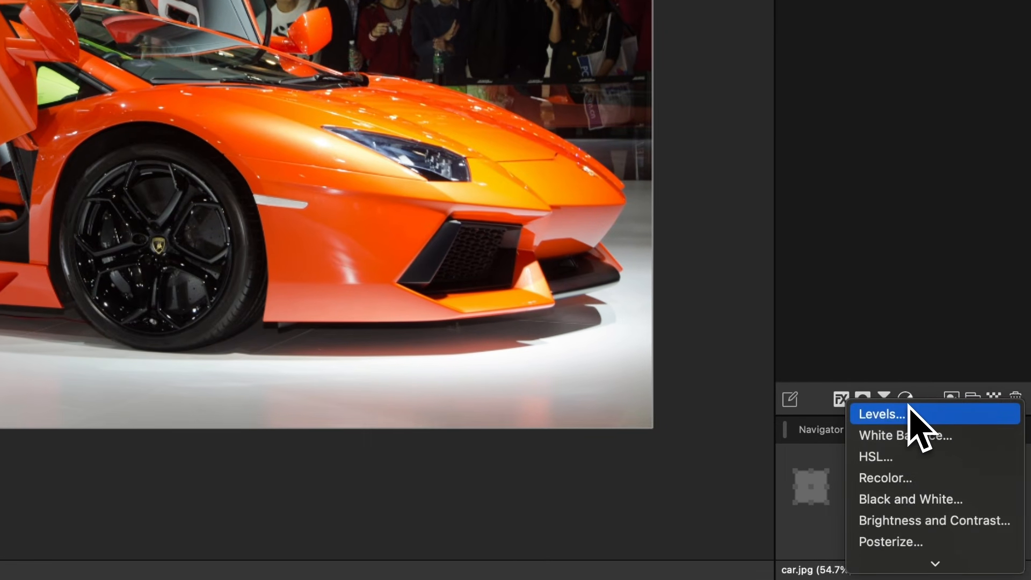
pyautogui.click(893, 457)
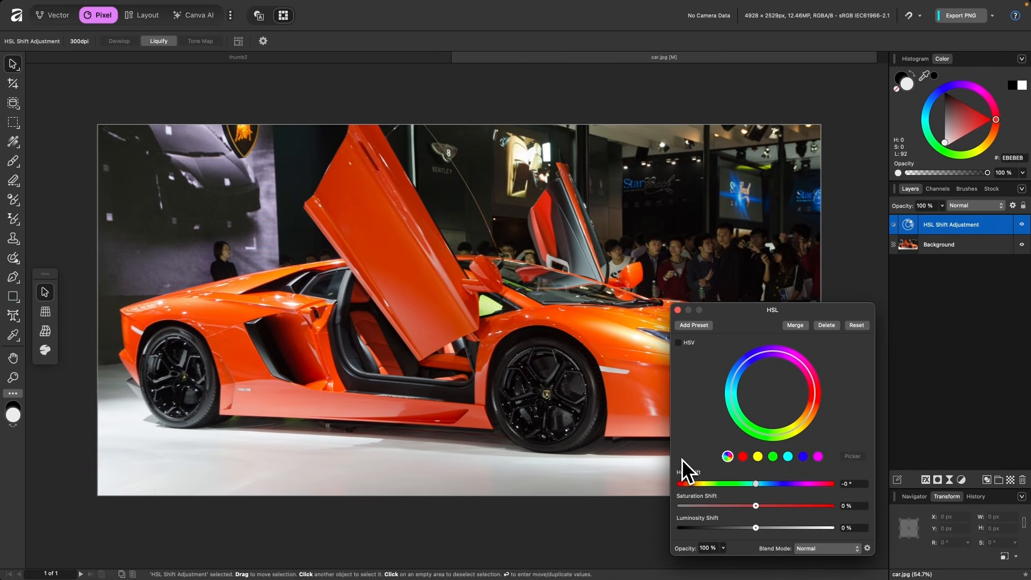
pyautogui.hscroll(4, 498, 398)
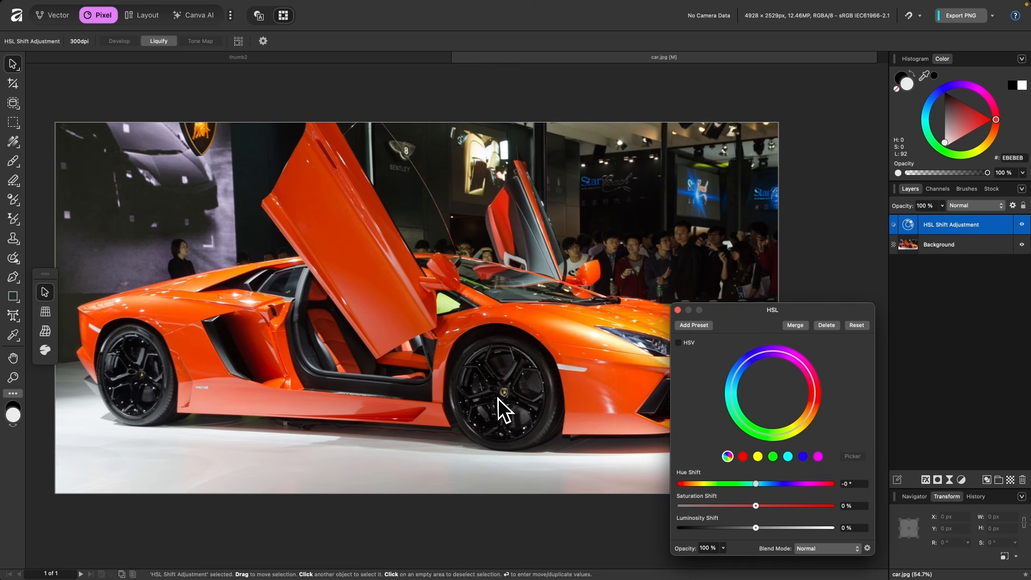
pyautogui.scroll(-2, 497, 398)
pyautogui.hscroll(2, 497, 398)
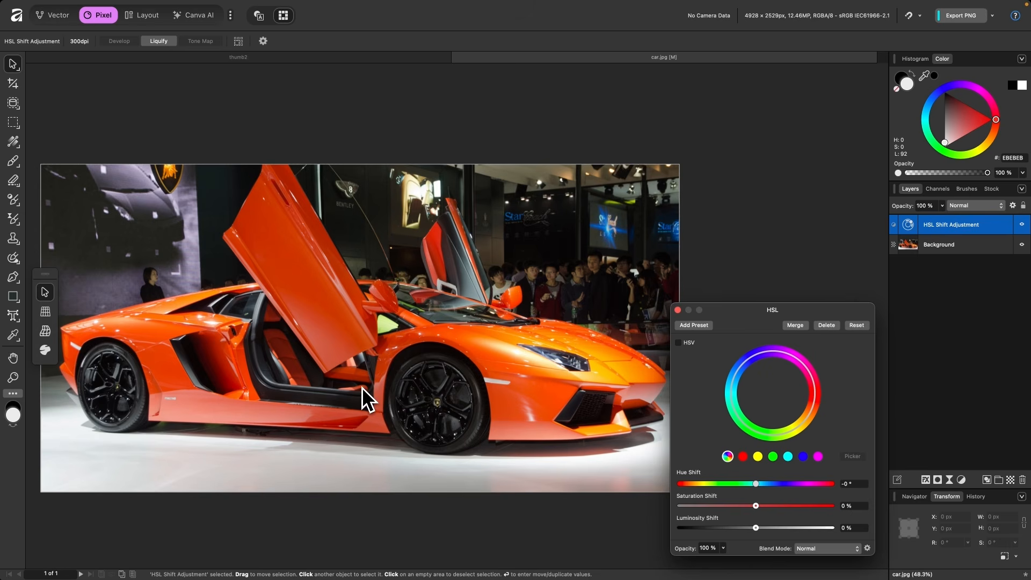
pyautogui.scroll(3, 322, 387)
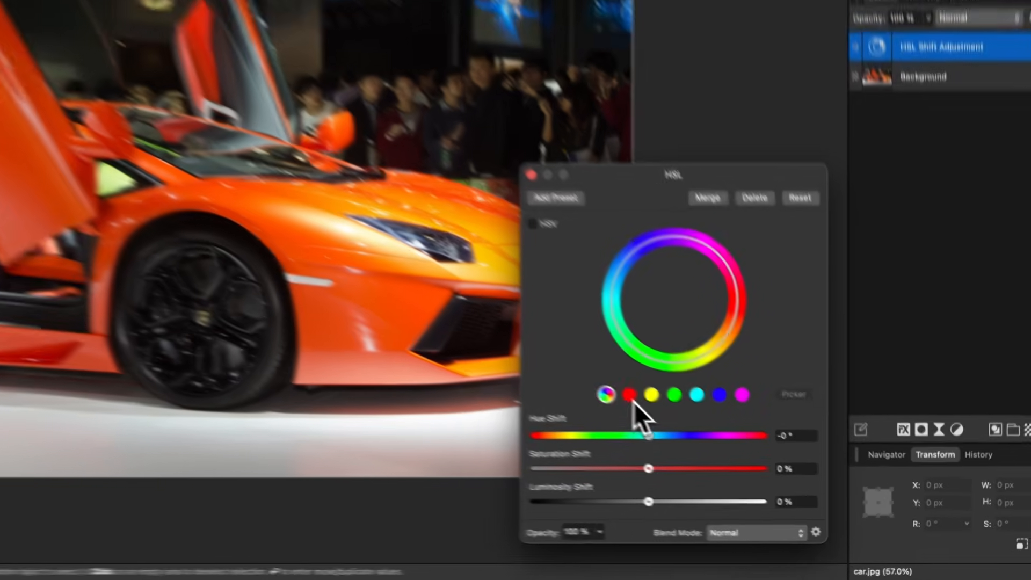
# Retarget the red range to the orange paint sampled from the car's rear body and set its hue shift to about -75.8°
pyautogui.click(743, 456)
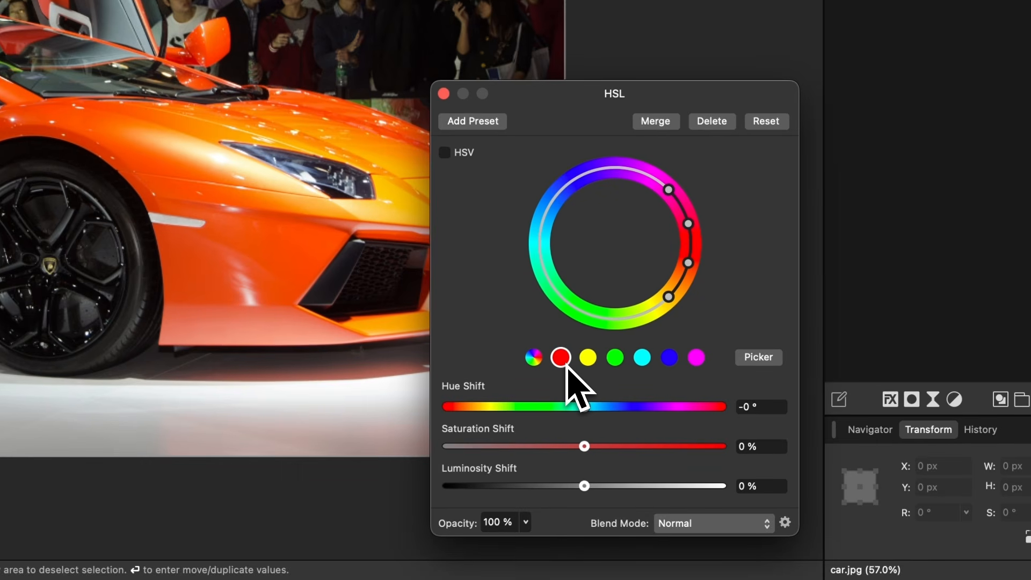
pyautogui.click(767, 360)
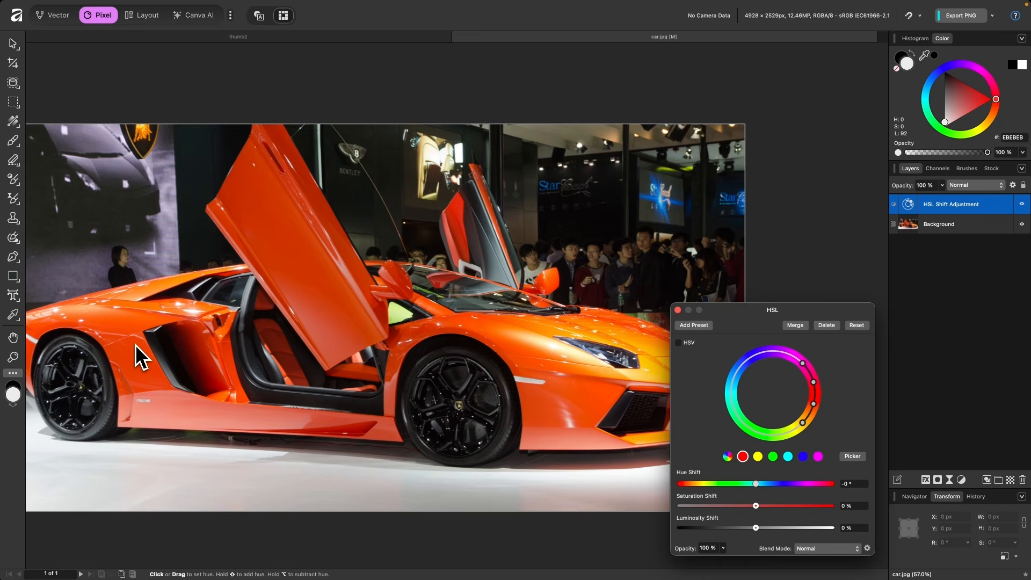
pyautogui.click(134, 348)
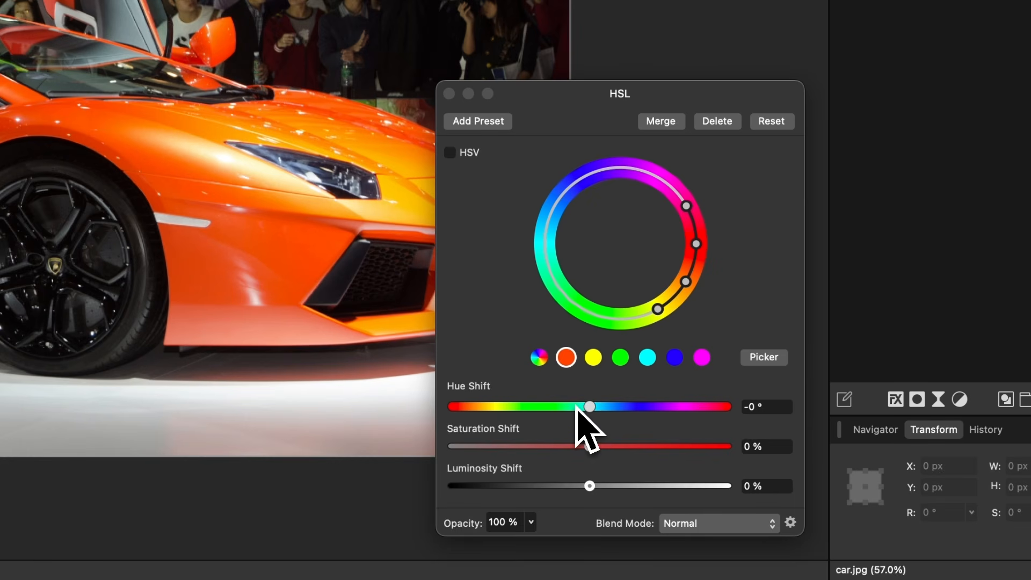
pyautogui.moveTo(590, 408); pyautogui.dragTo(592, 408)
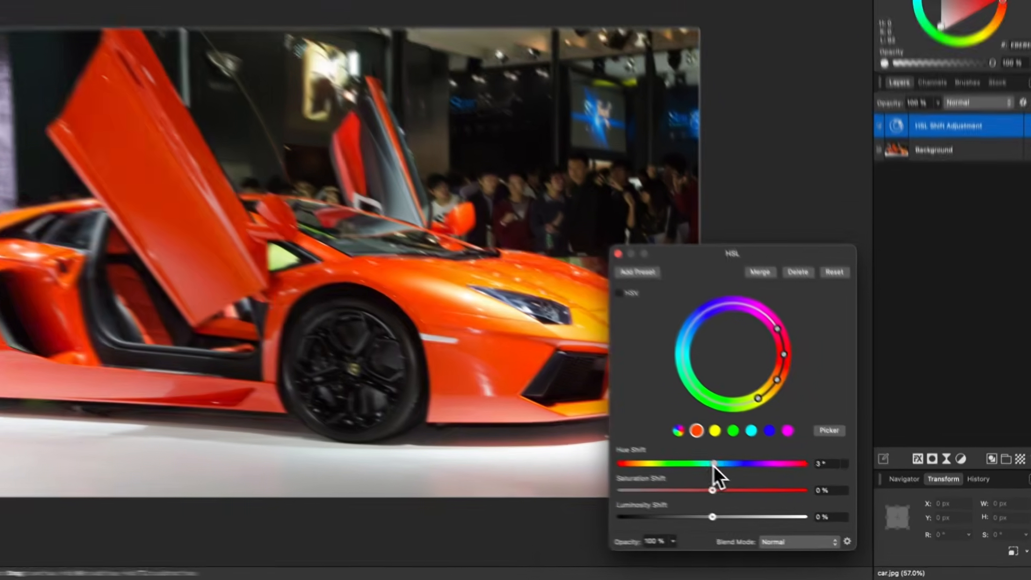
pyautogui.moveTo(713, 465); pyautogui.dragTo(727, 493)
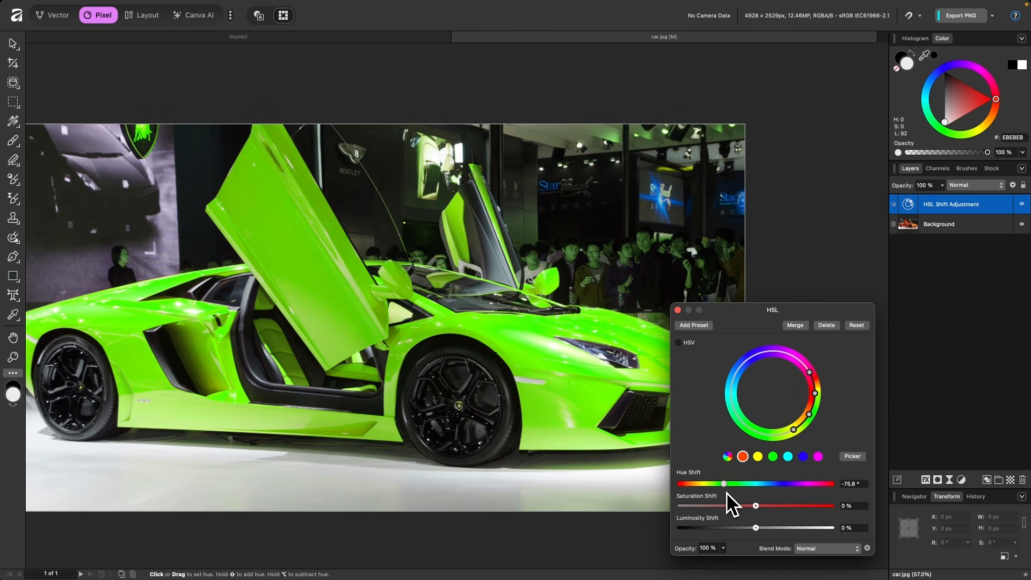
# Lower the car paint range's luminosity shift to -22% and its saturation shift to -19%
pyautogui.scroll(-2, 414, 404)
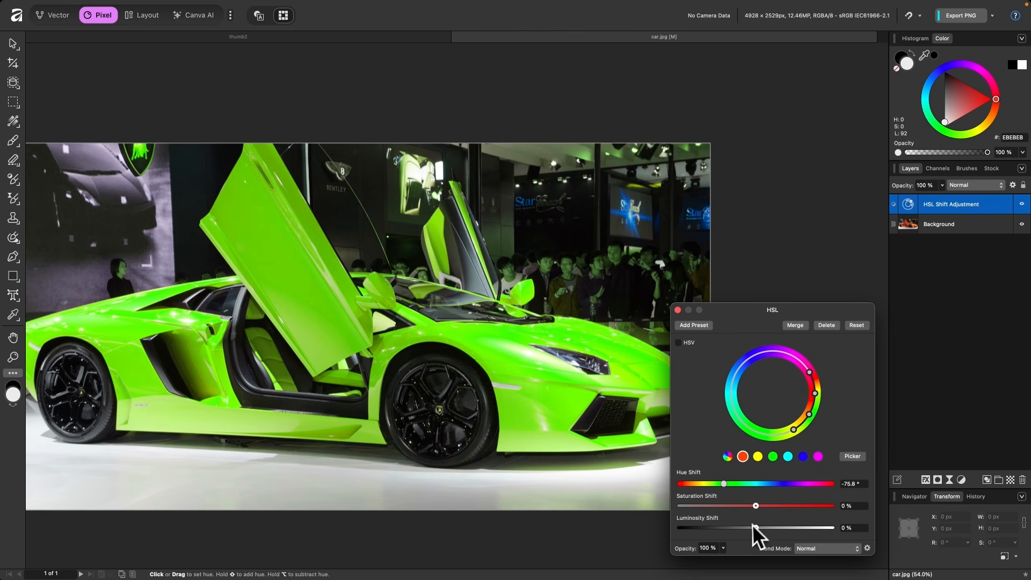
pyautogui.moveTo(756, 507); pyautogui.dragTo(739, 529)
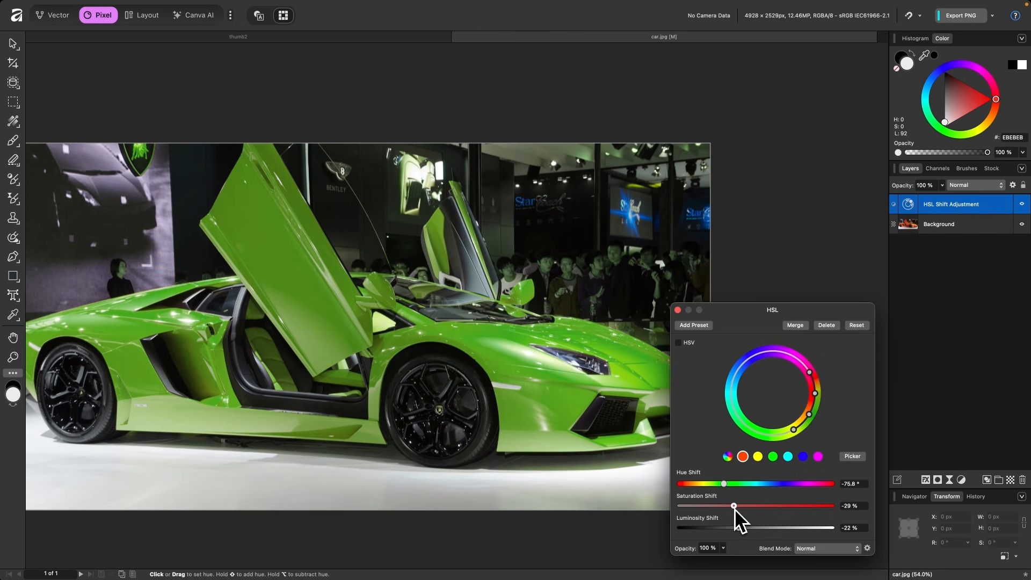
pyautogui.moveTo(734, 506); pyautogui.dragTo(742, 507)
# Retarget the yellow range to the color sampled inside the car's side air intake and set its hue shift to about -20.1°
pyautogui.scroll(5, 185, 386)
pyautogui.hscroll(-2, 185, 384)
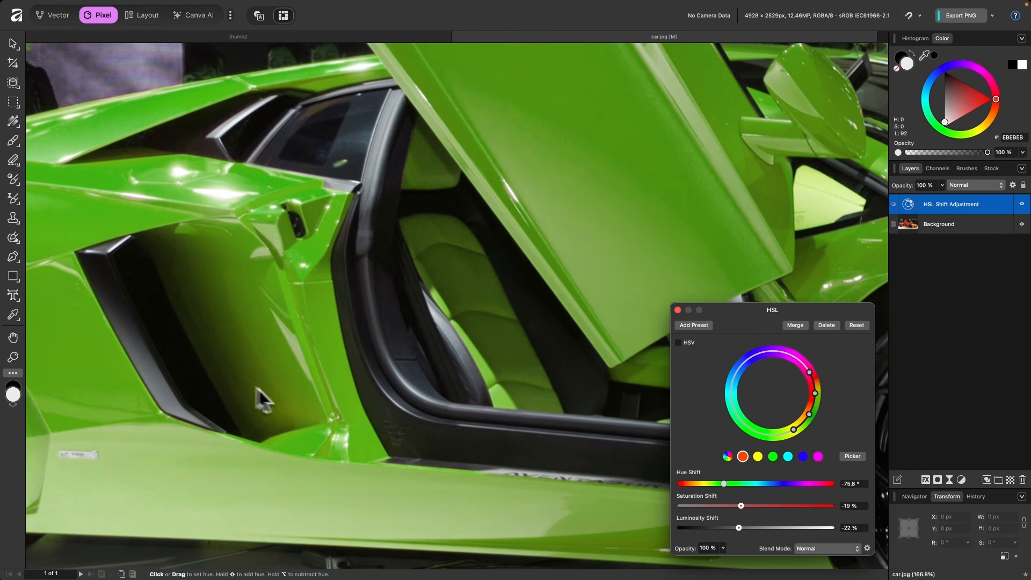
pyautogui.click(759, 458)
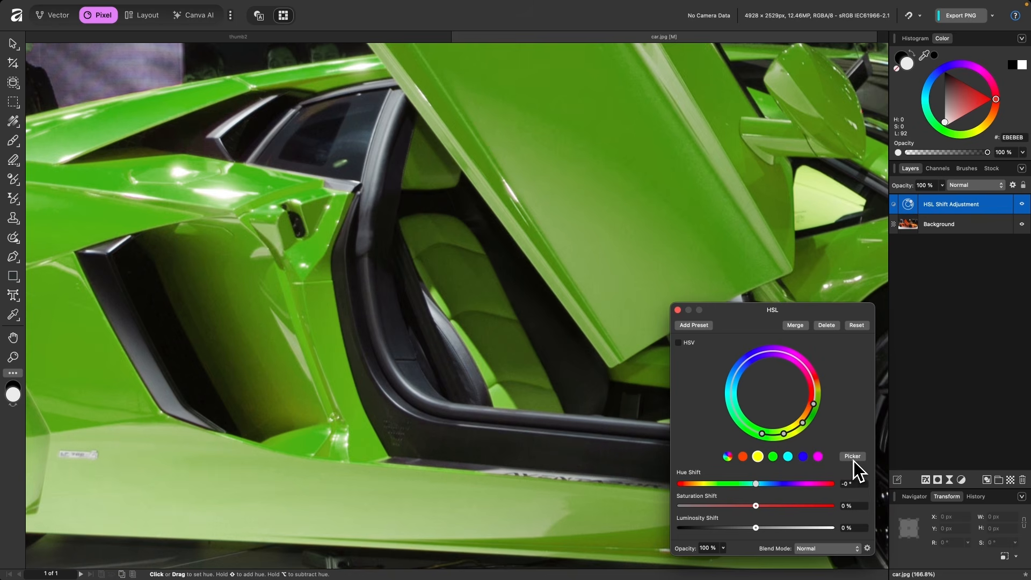
pyautogui.click(222, 356)
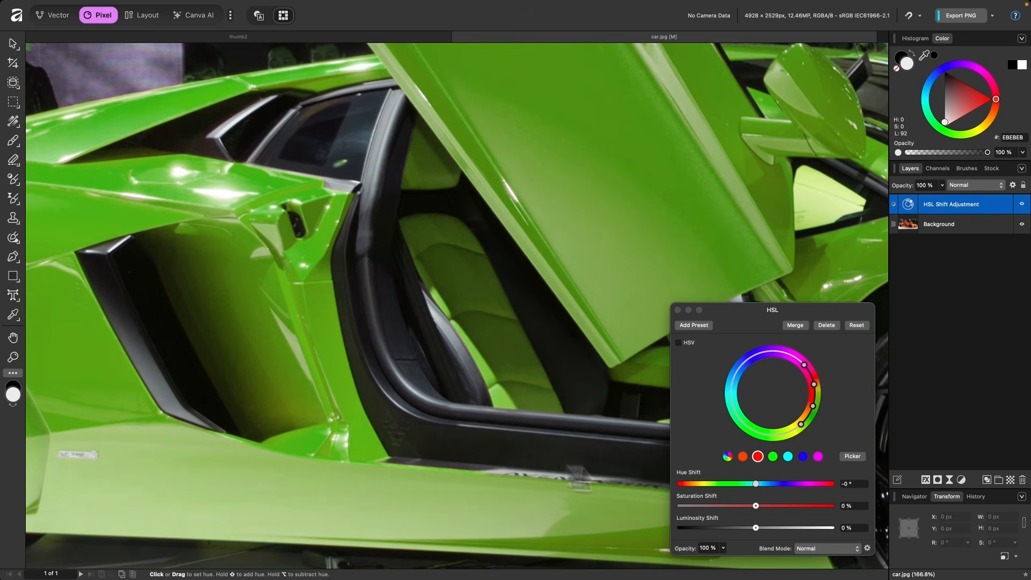
pyautogui.moveTo(756, 485); pyautogui.dragTo(750, 484)
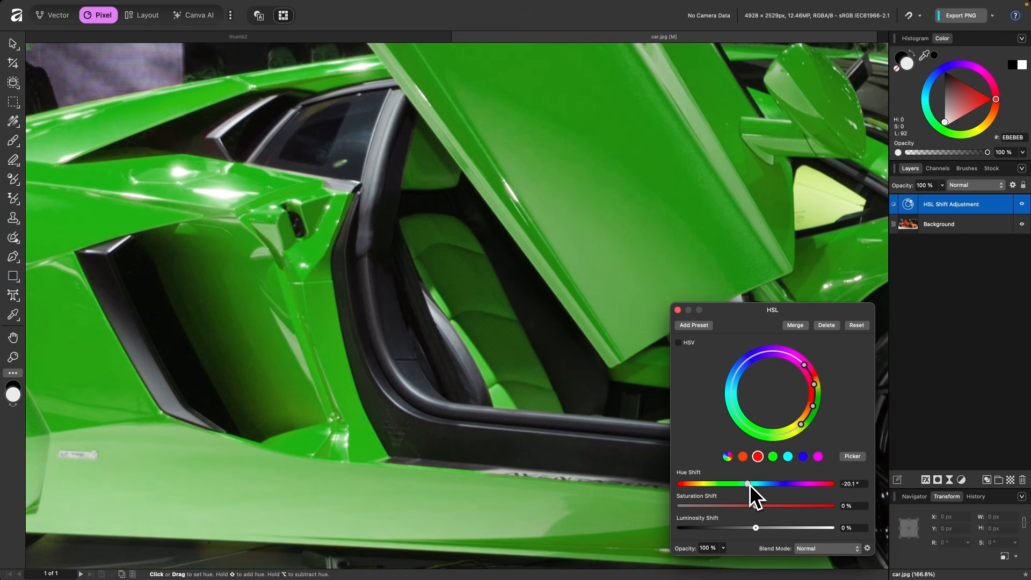
# Compare the recolored car with the original by hiding and re-showing the HSL adjustment
pyautogui.scroll(-5, 204, 439)
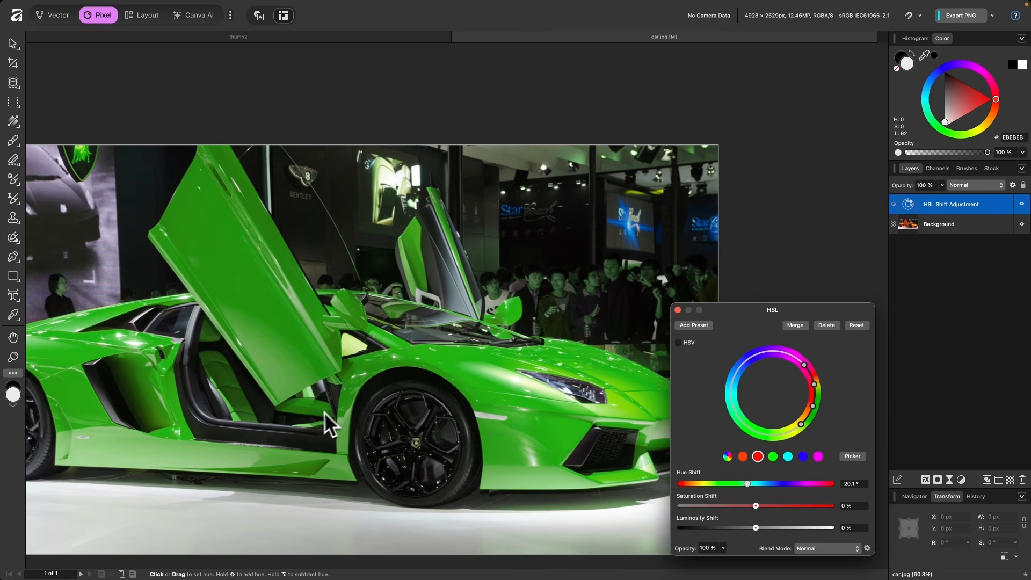
pyautogui.scroll(-2, 314, 416)
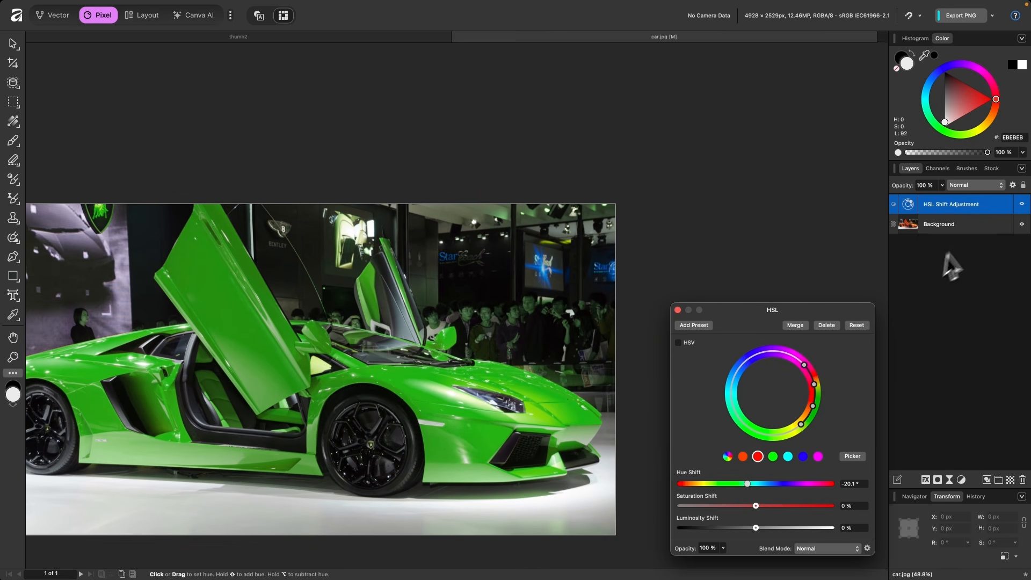
pyautogui.click(1022, 204)
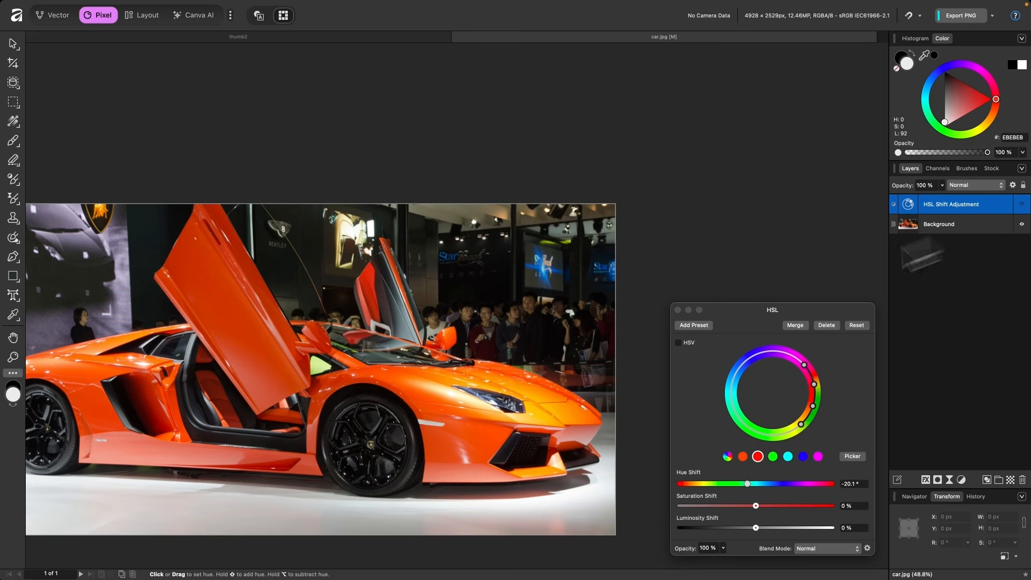
pyautogui.scroll(3, 548, 428)
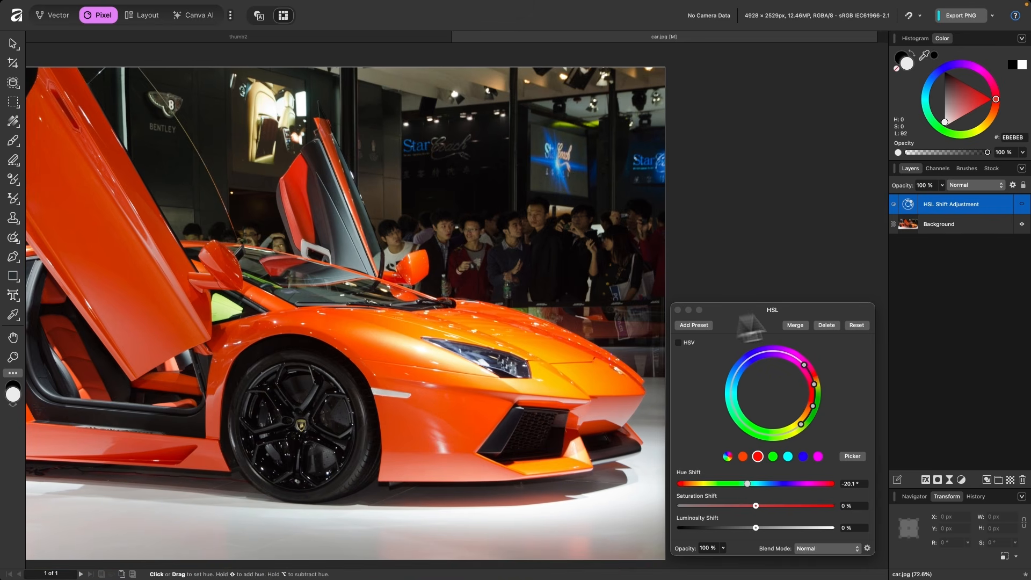
pyautogui.click(1022, 204)
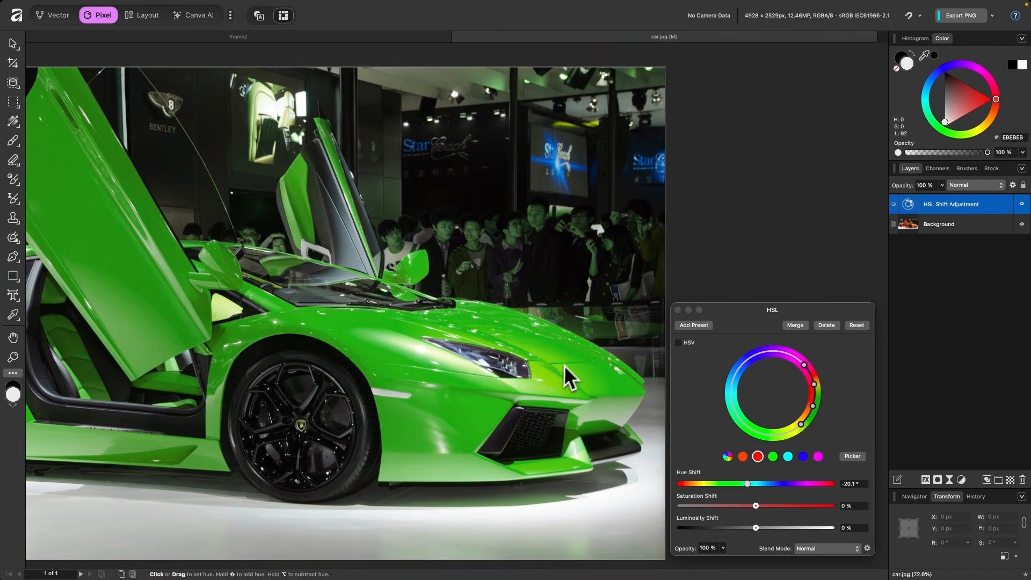
# Retarget the green range to the yellowish paint sampled beside the headlight and set its hue shift to 23°
pyautogui.scroll(3, 564, 365)
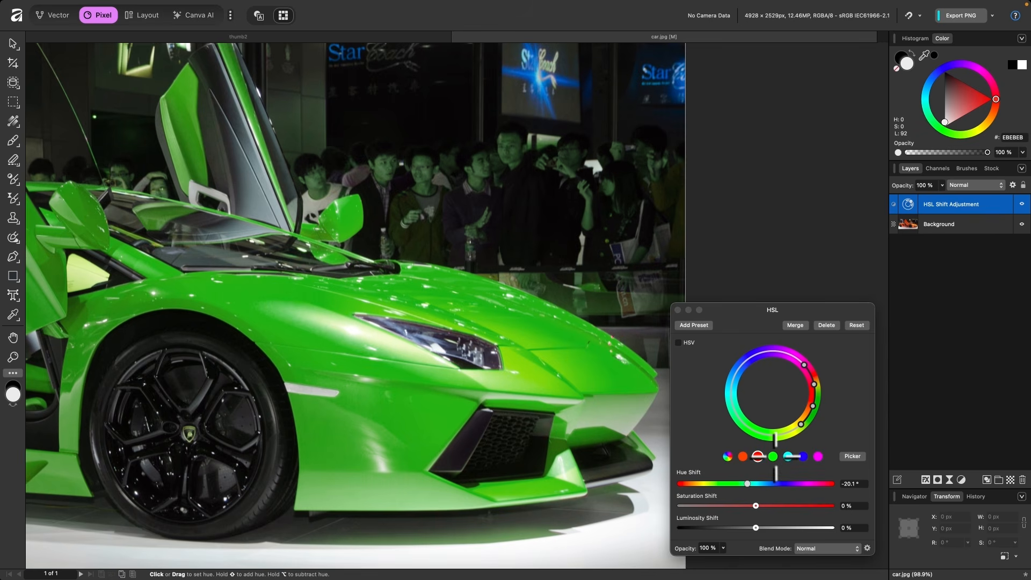
pyautogui.click(775, 458)
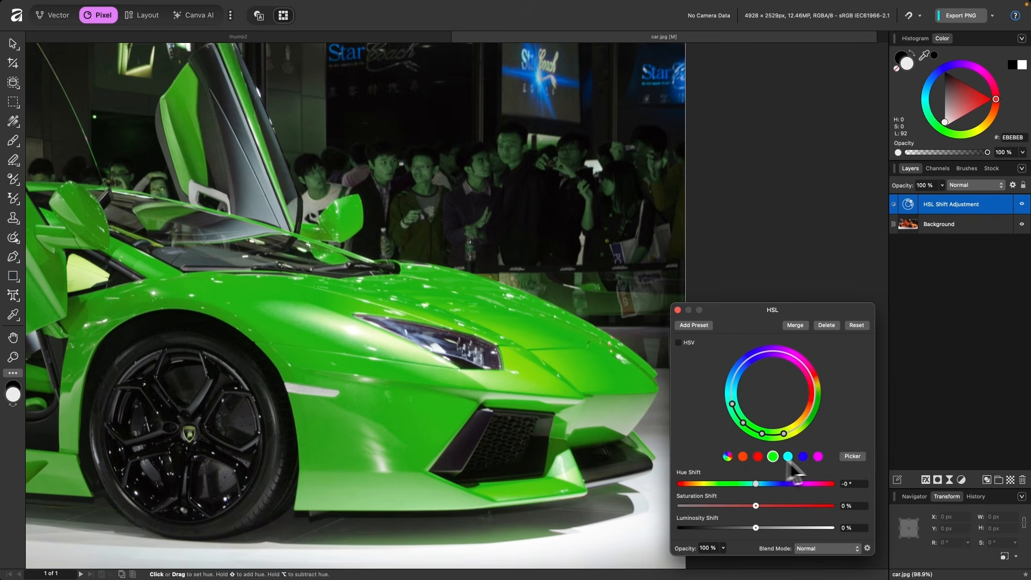
pyautogui.scroll(3, 520, 383)
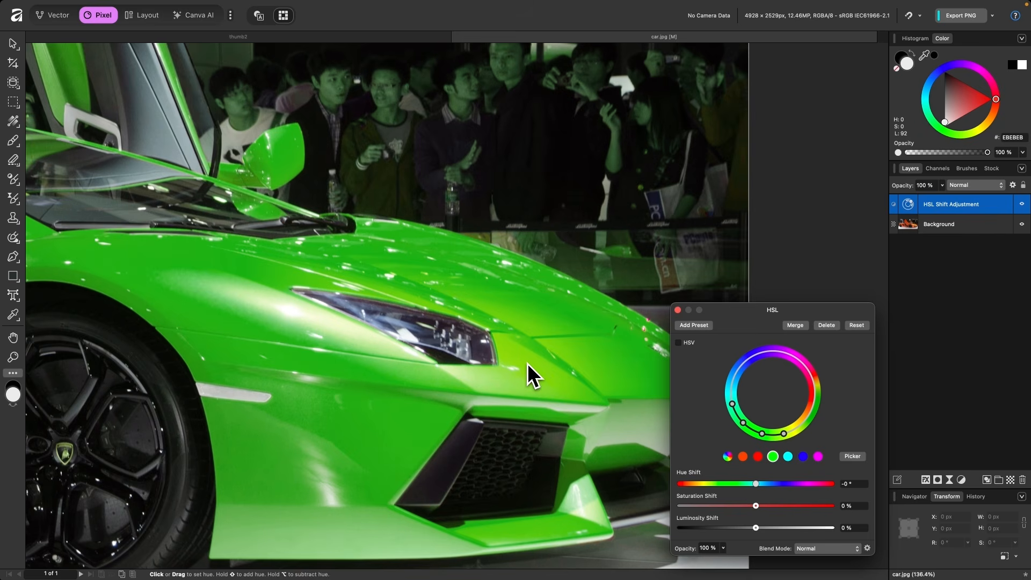
pyautogui.click(527, 365)
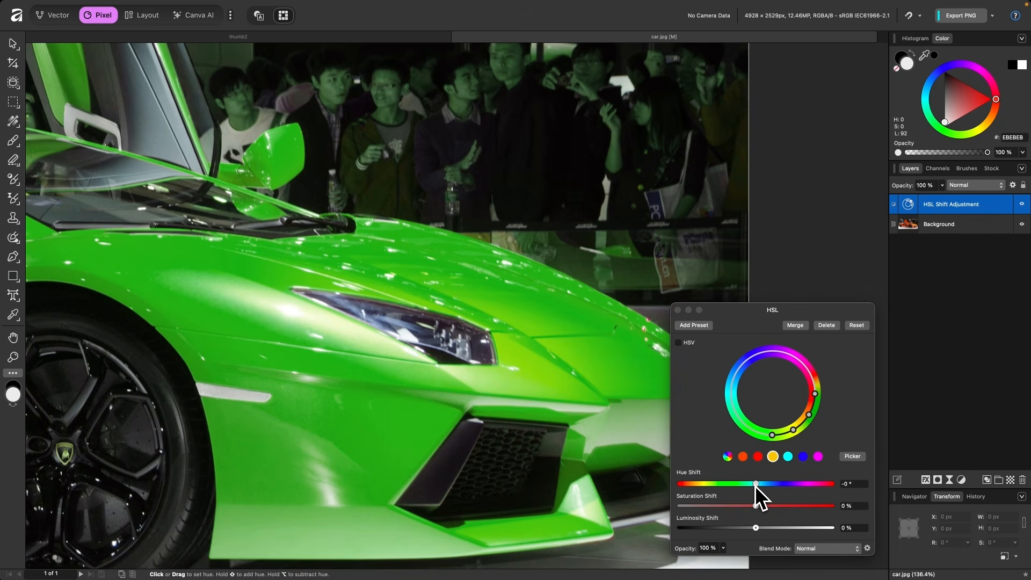
pyautogui.moveTo(756, 484); pyautogui.dragTo(768, 494)
# Set the first orange-red range's saturation shift to -5% and close the HSL settings
pyautogui.scroll(-5, 421, 315)
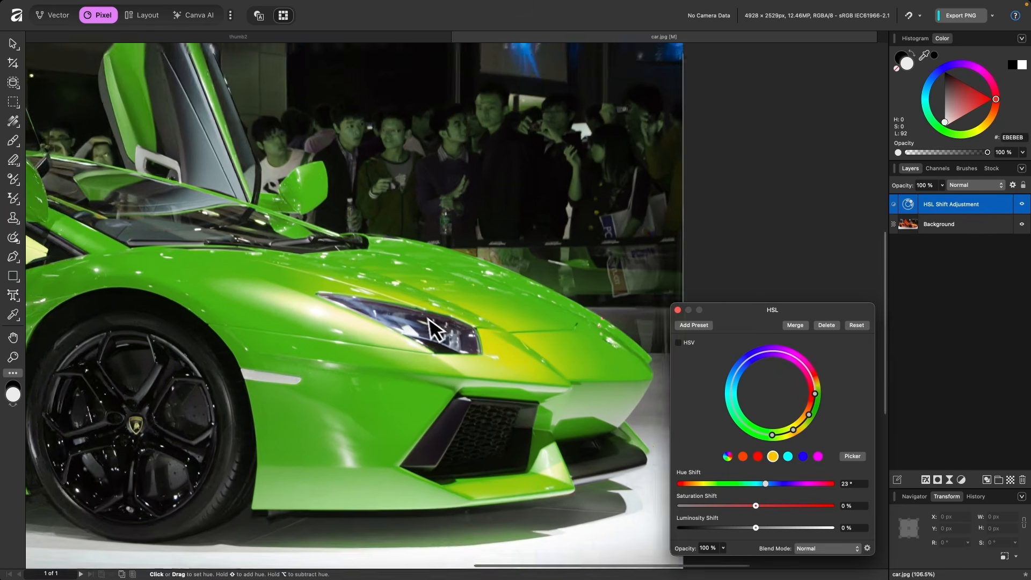
pyautogui.hscroll(-3, 421, 314)
pyautogui.scroll(-1, 421, 314)
pyautogui.scroll(-1, 421, 315)
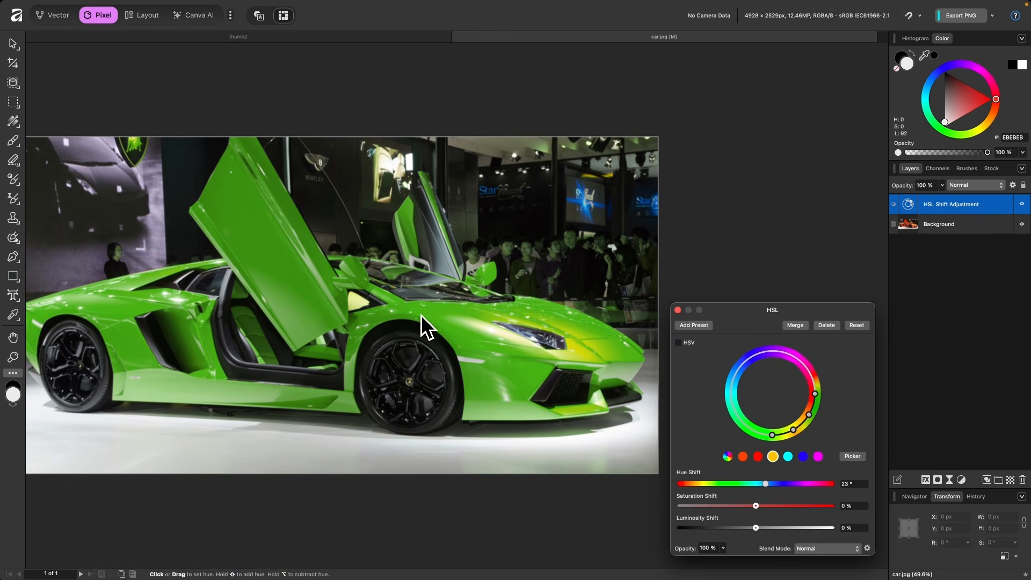
pyautogui.hscroll(-2, 421, 315)
pyautogui.hscroll(1, 421, 315)
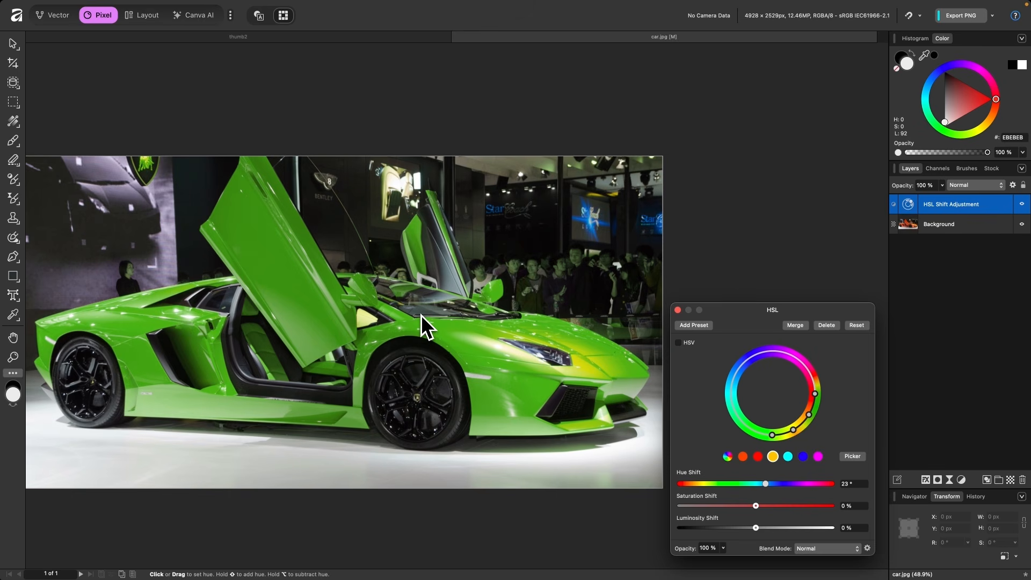
pyautogui.click(743, 457)
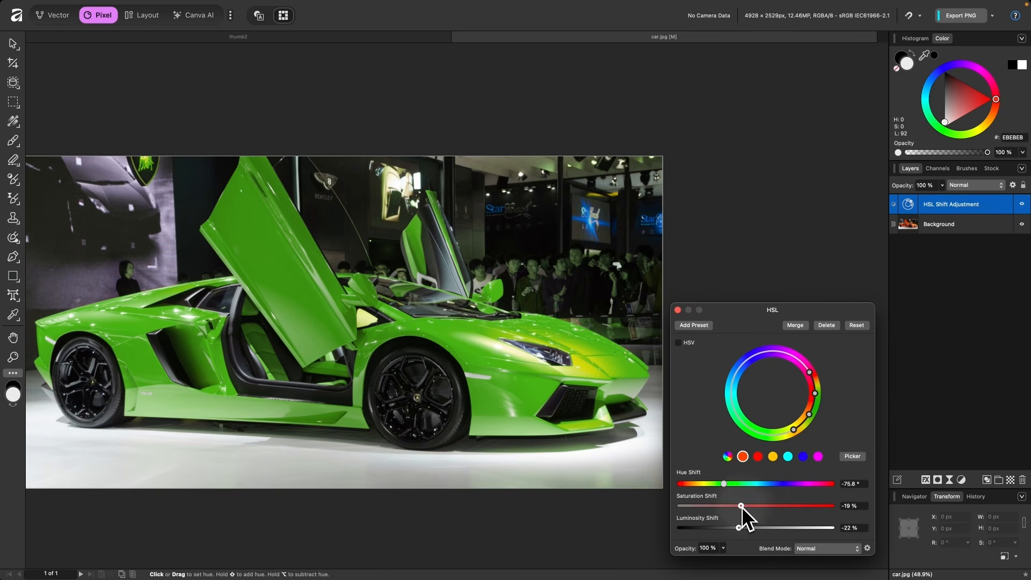
pyautogui.moveTo(747, 508); pyautogui.dragTo(753, 510)
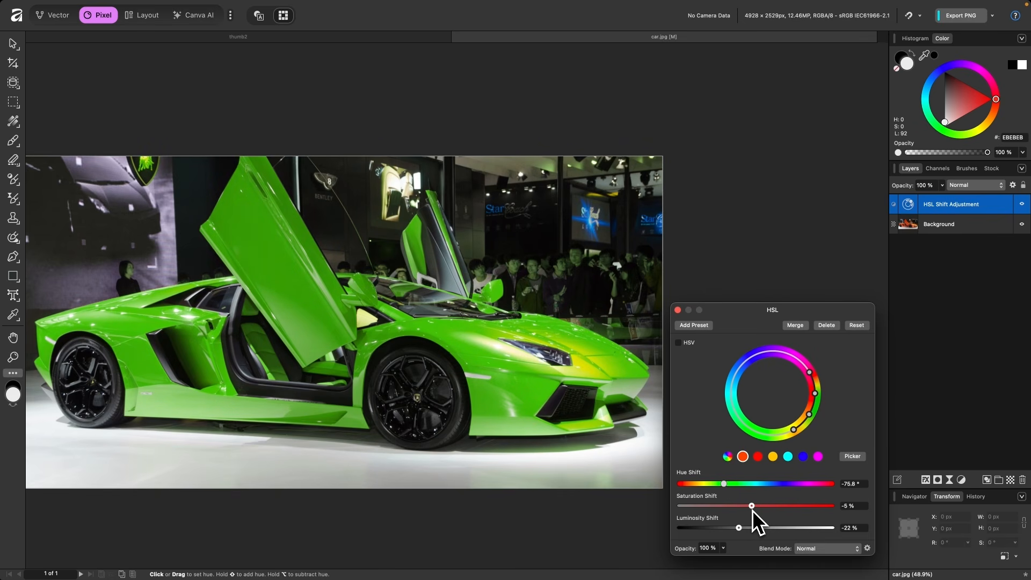
pyautogui.click(678, 312)
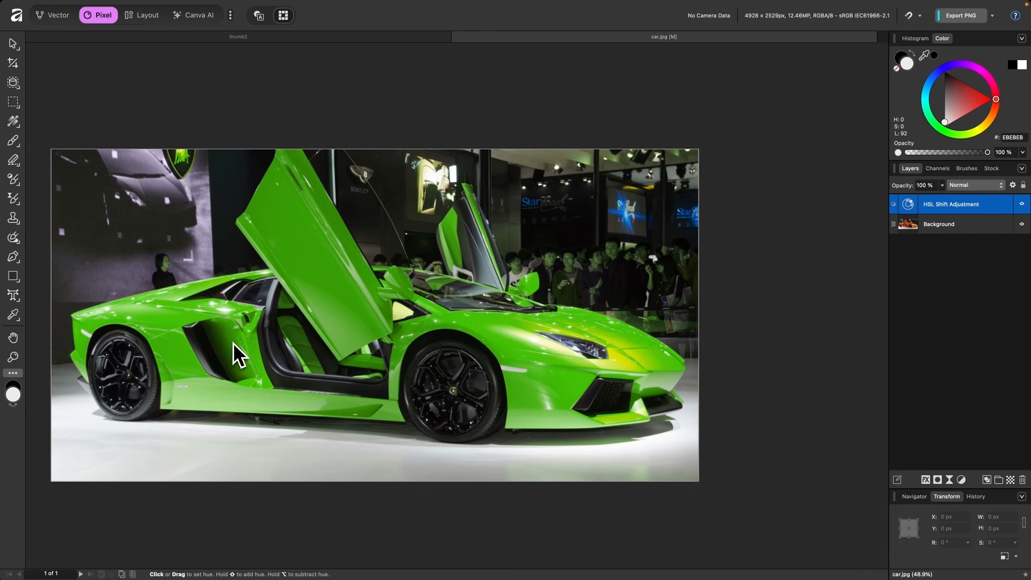
# Inspect the wall badge, the open doors and the people behind the car for unwanted color changes
pyautogui.scroll(6, 172, 169)
pyautogui.hscroll(-1, 172, 169)
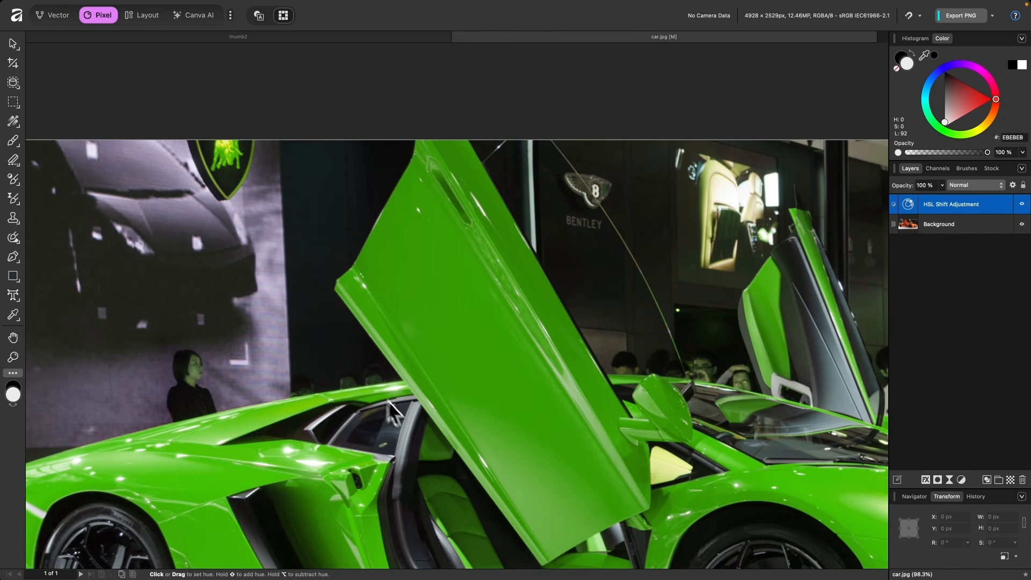
pyautogui.scroll(-3, 408, 417)
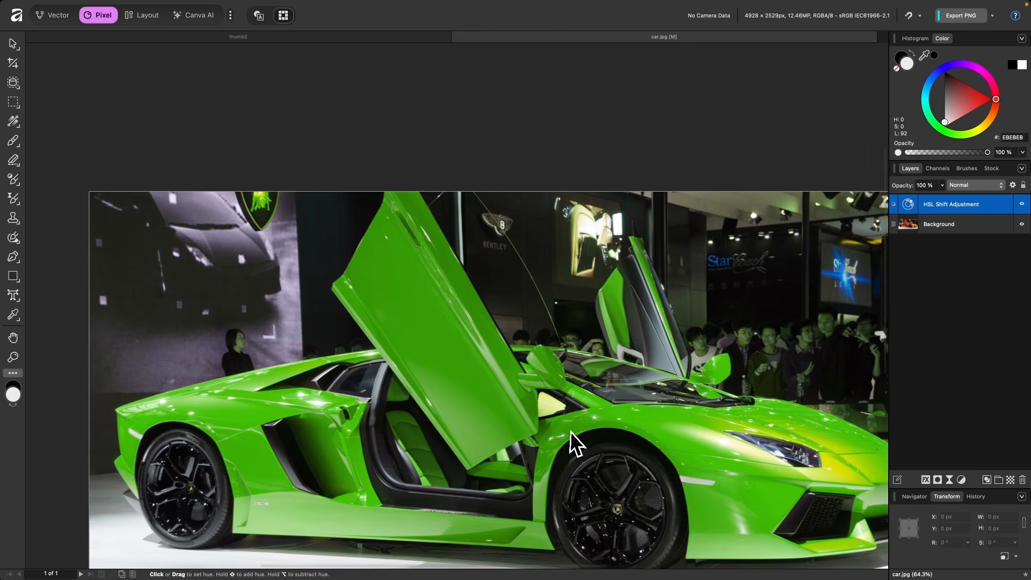
pyautogui.scroll(6, 320, 297)
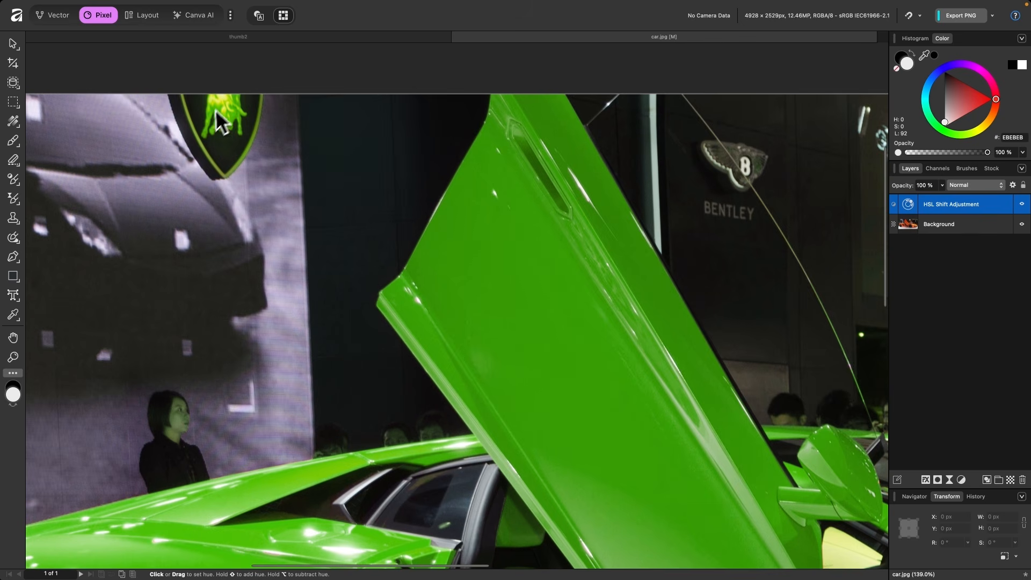
pyautogui.hscroll(15, 347, 237)
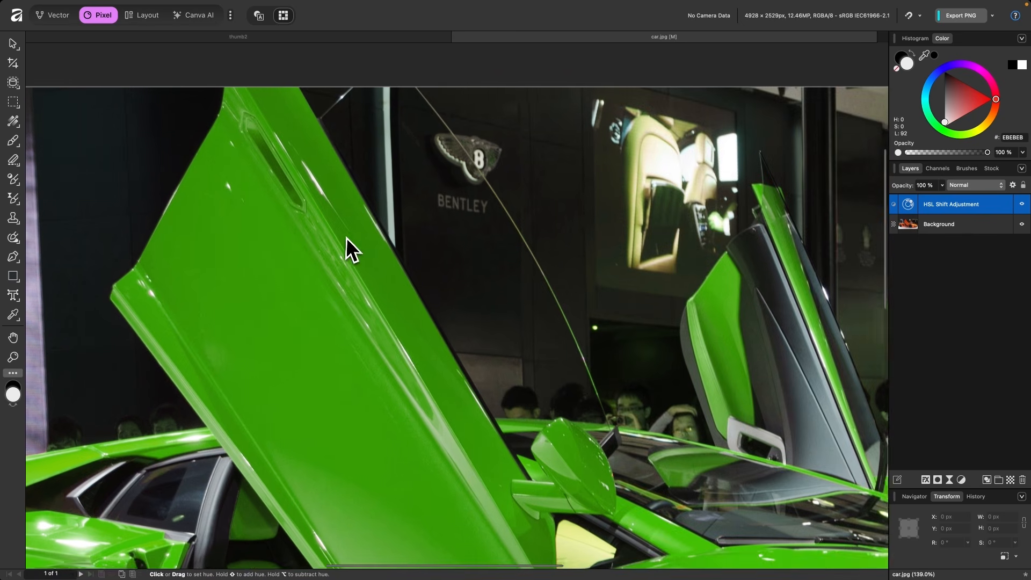
# Check the screens, ceiling and crowd behind the car for green tinting and add a mask layer to the HSL adjustment
pyautogui.hscroll(5, 738, 339)
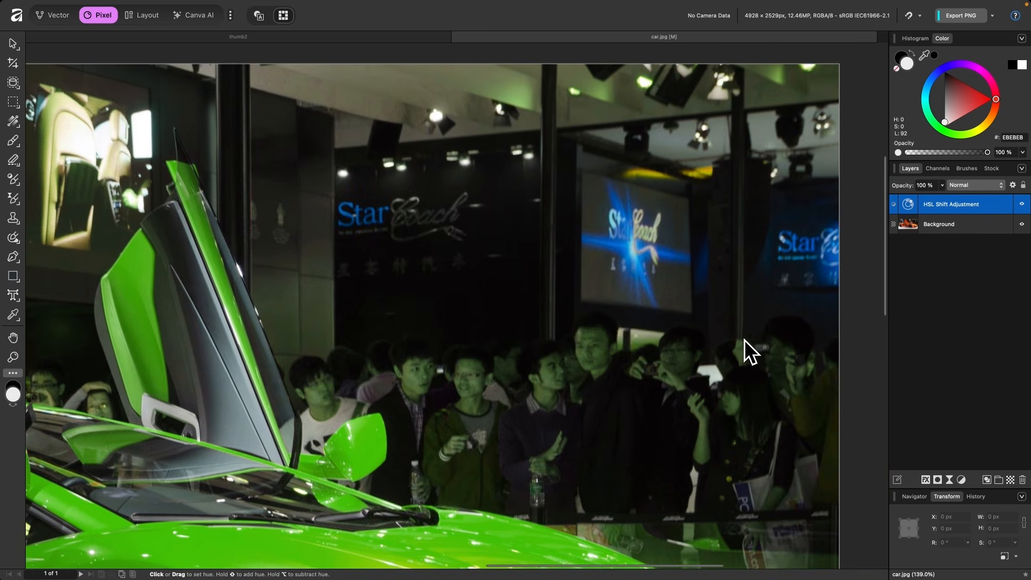
pyautogui.scroll(4, 558, 366)
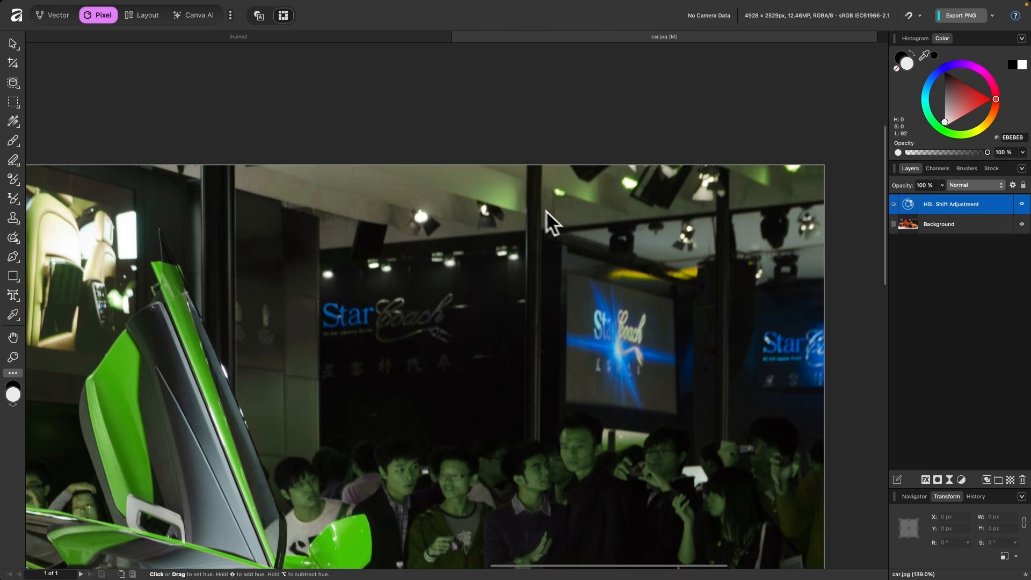
pyautogui.scroll(-6, 608, 238)
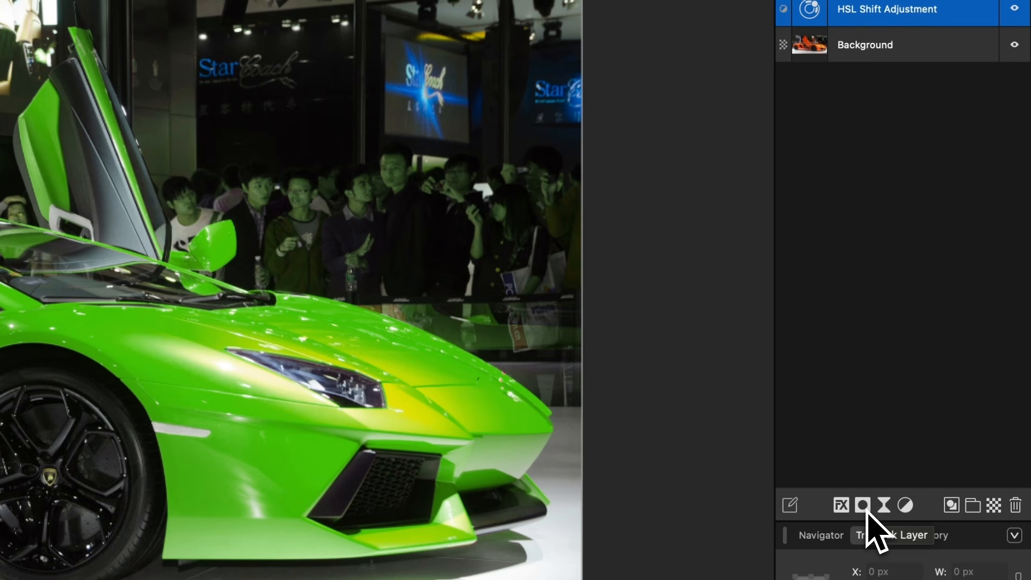
pyautogui.click(863, 505)
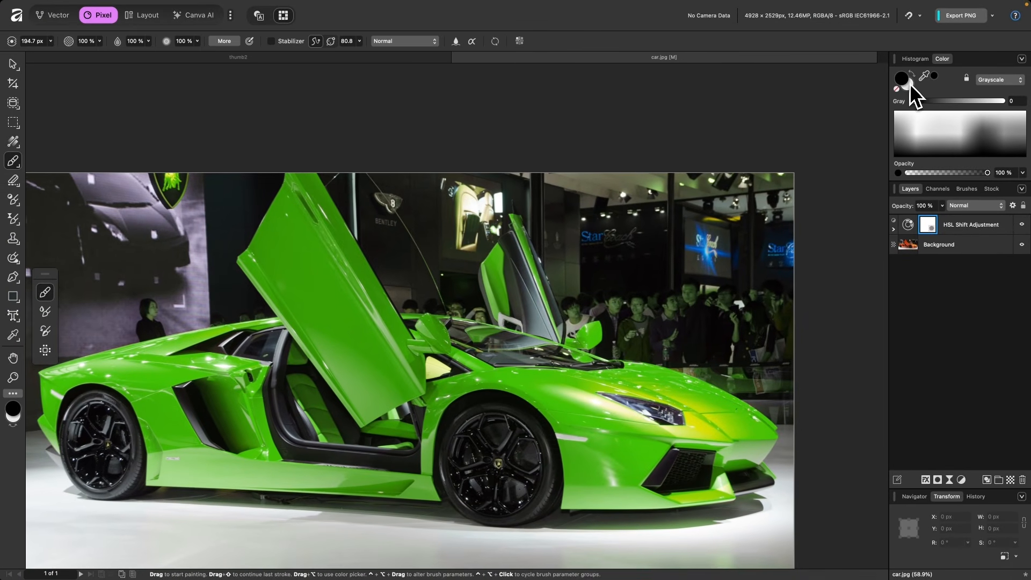
# Choose the 128 px Round Soft Brush from the Basic brush category for painting on the HSL mask
pyautogui.scroll(5, 642, 323)
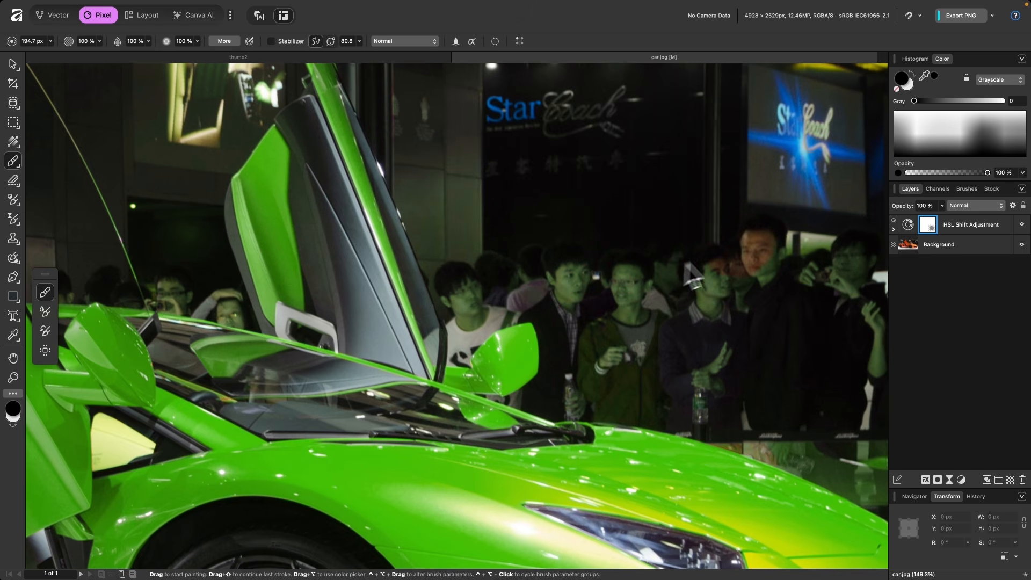
pyautogui.hscroll(3, 630, 244)
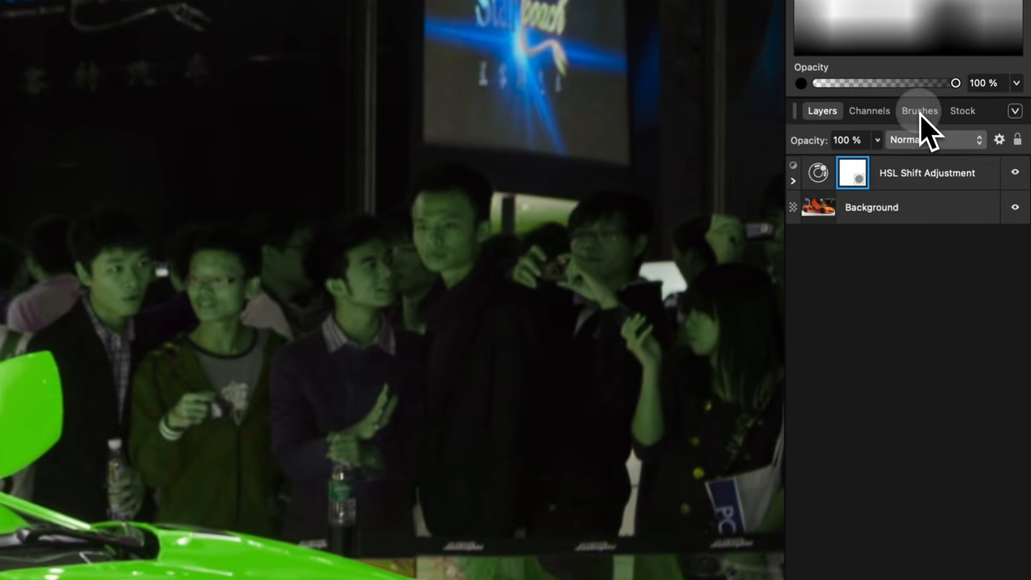
pyautogui.click(967, 189)
pyautogui.click(858, 156)
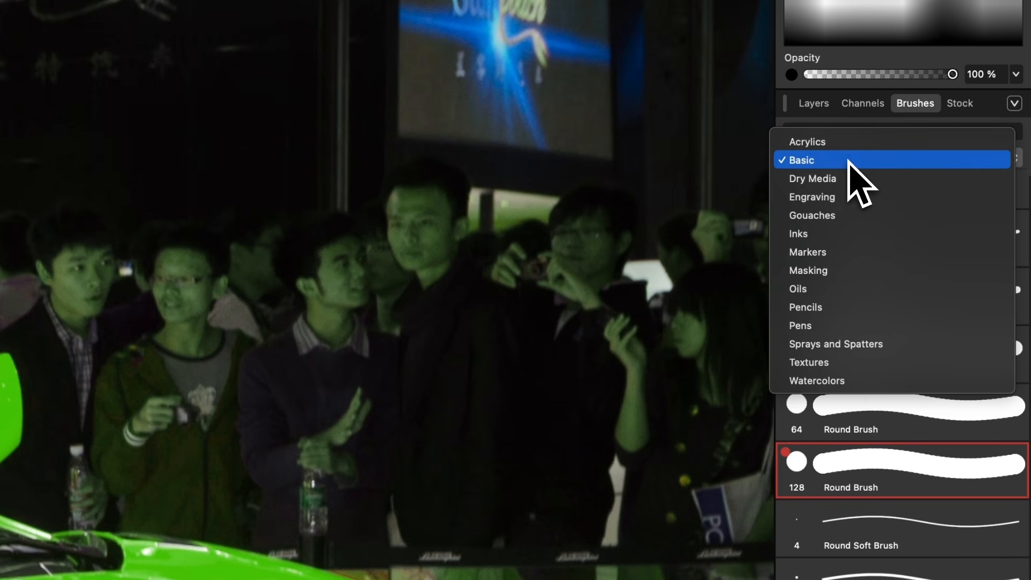
pyautogui.click(808, 161)
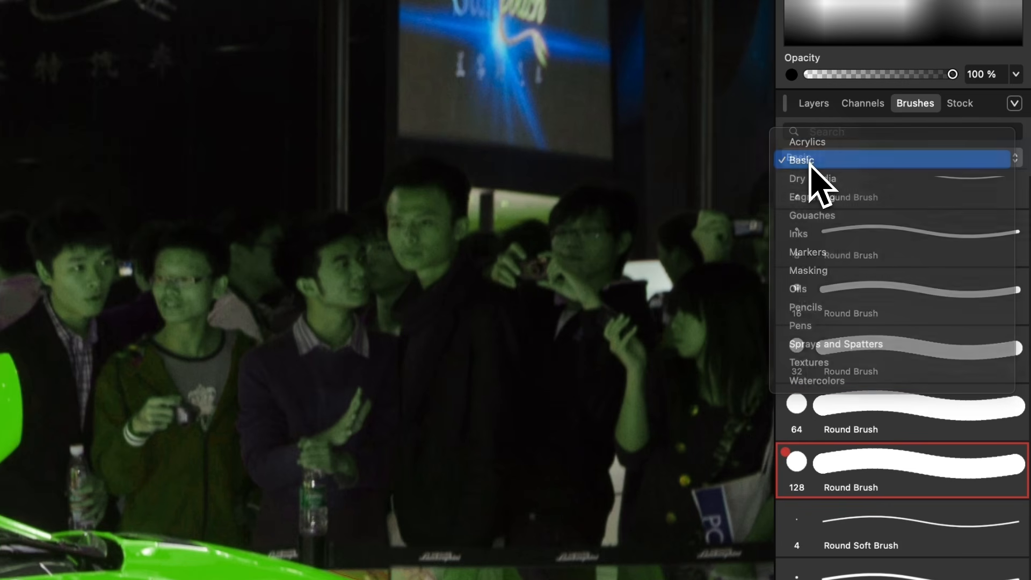
pyautogui.scroll(-5, 882, 506)
pyautogui.scroll(-10, 882, 488)
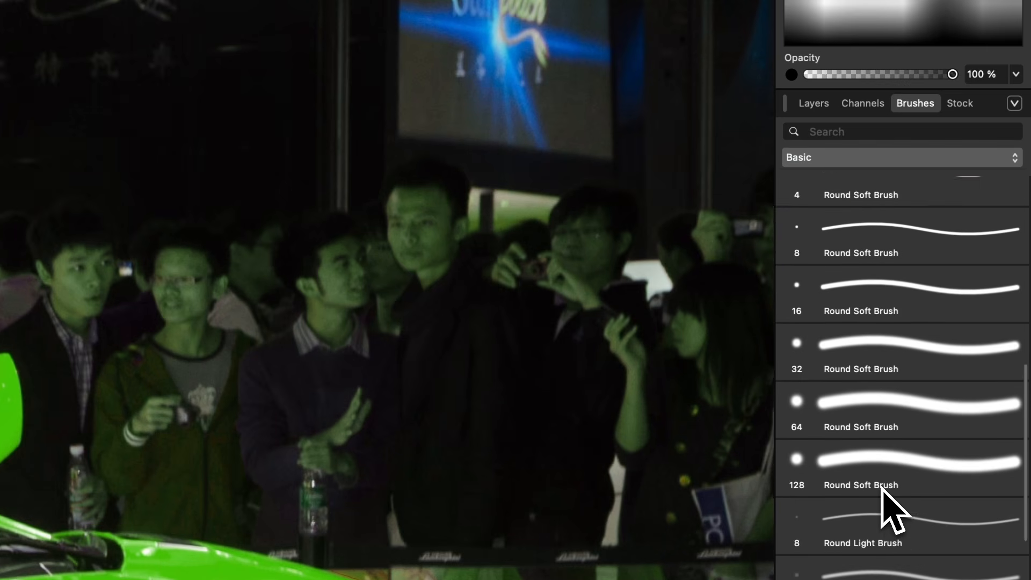
pyautogui.click(866, 457)
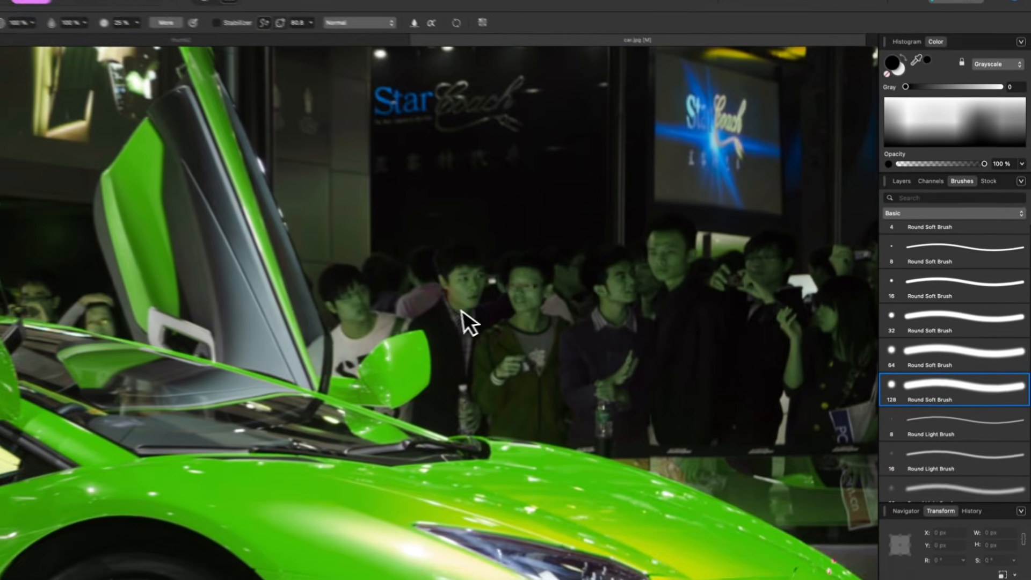
# Paint black on the HSL mask over the people behind the car to restore their colors, enlarging the brush to 219.5 px
pyautogui.scroll(5, 473, 298)
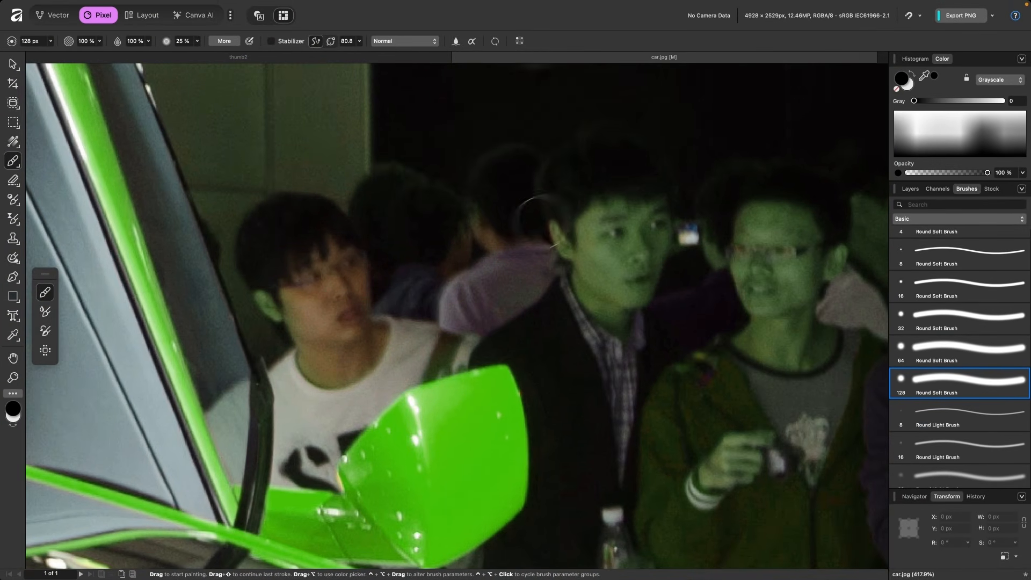
pyautogui.moveTo(535, 217); pyautogui.dragTo(596, 225)
pyautogui.scroll(-8, 624, 329)
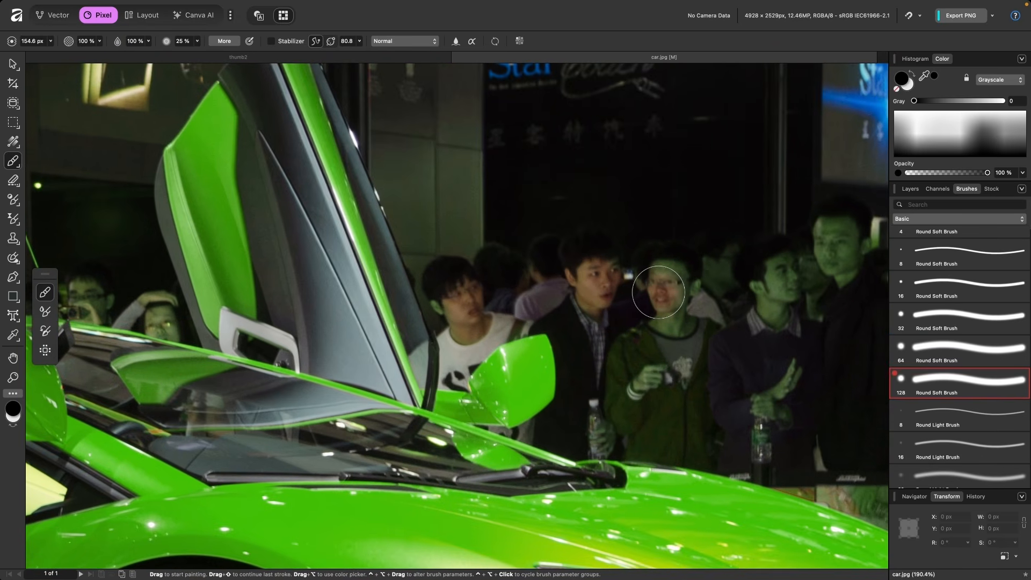
pyautogui.hscroll(3, 699, 263)
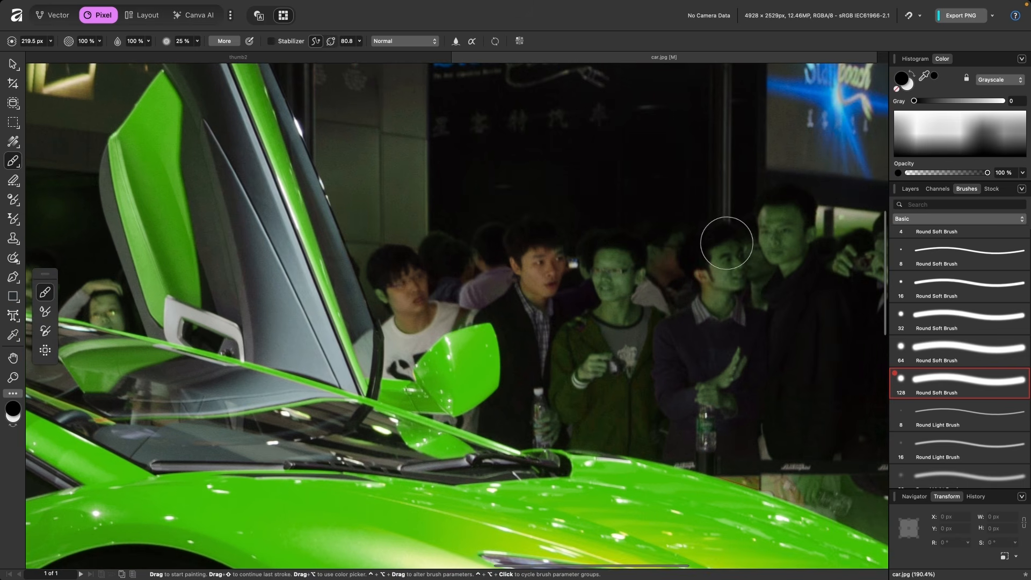
pyautogui.moveTo(772, 208)
pyautogui.mouseDown()
pyautogui.moveTo(739, 275)
pyautogui.moveTo(618, 292)
pyautogui.mouseUp()
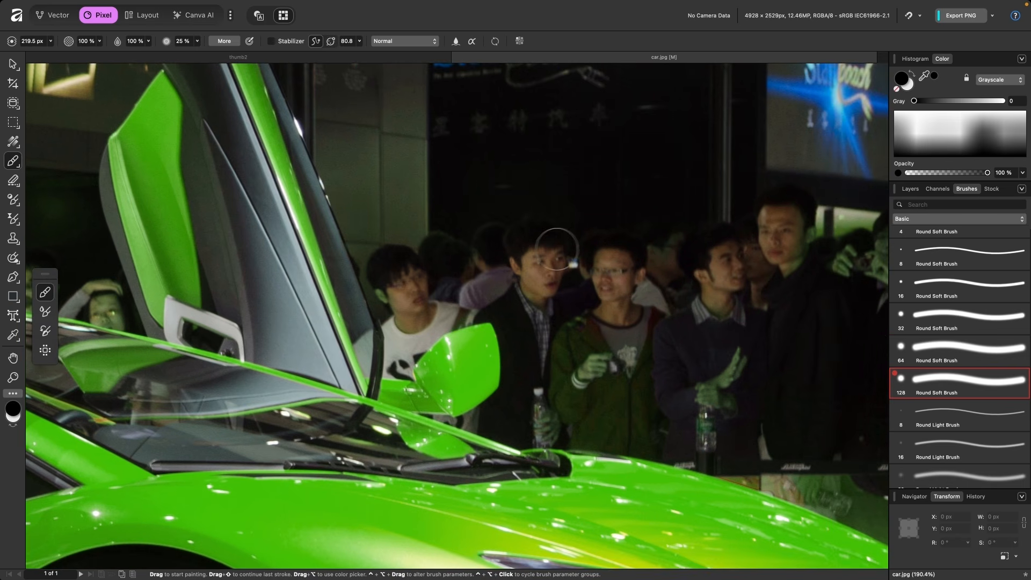
pyautogui.moveTo(557, 250)
pyautogui.mouseDown()
pyautogui.moveTo(580, 345)
pyautogui.moveTo(806, 219)
pyautogui.mouseUp()
pyautogui.hscroll(10, 806, 218)
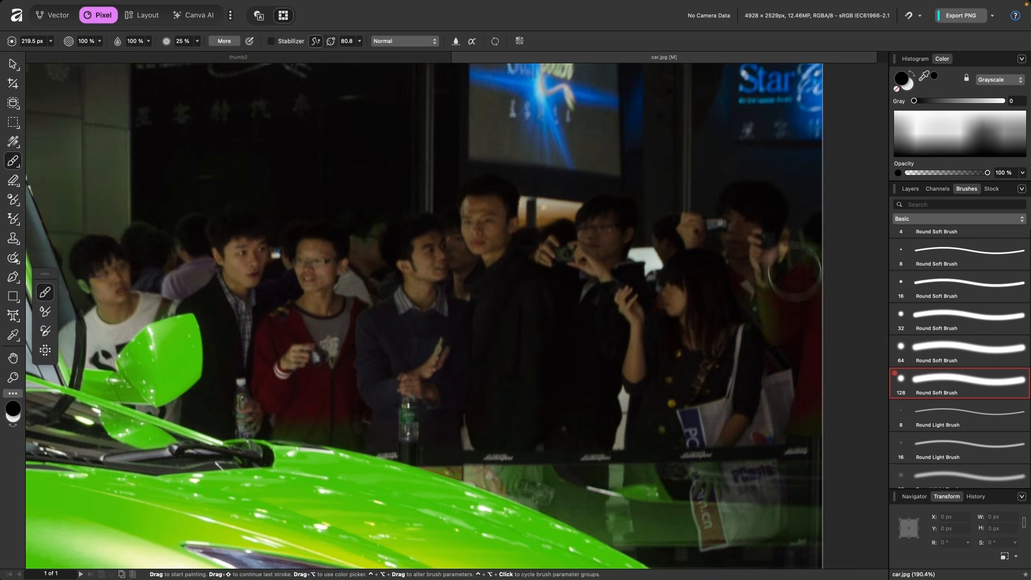
# Paint black on the HSL mask over the wall panels, ceiling lights and display screens behind the car
pyautogui.hscroll(-5, 626, 417)
pyautogui.scroll(3, 368, 188)
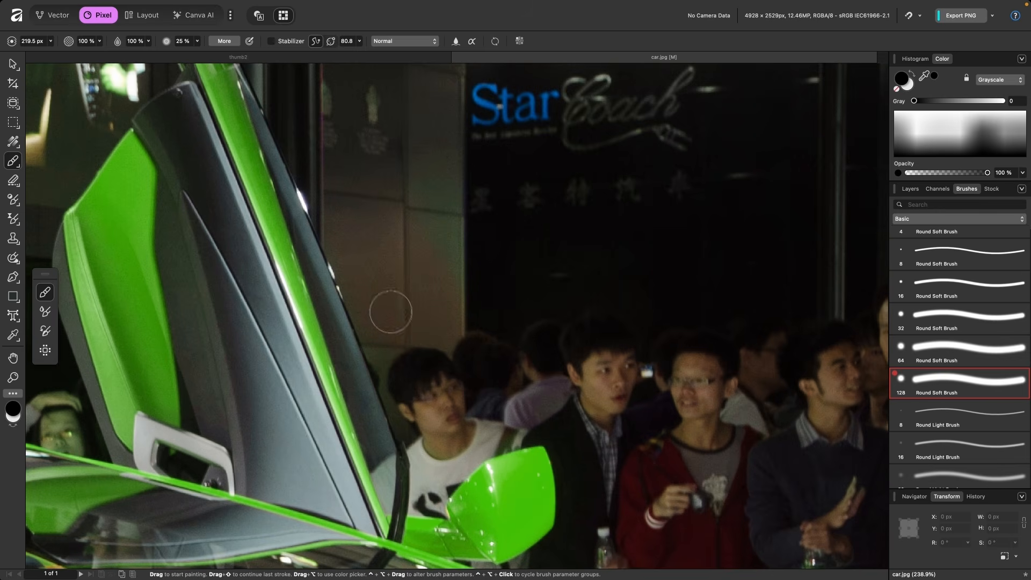
pyautogui.scroll(-5, 391, 312)
pyautogui.hscroll(3, 592, 207)
pyautogui.scroll(5, 831, 142)
pyautogui.hscroll(4, 831, 142)
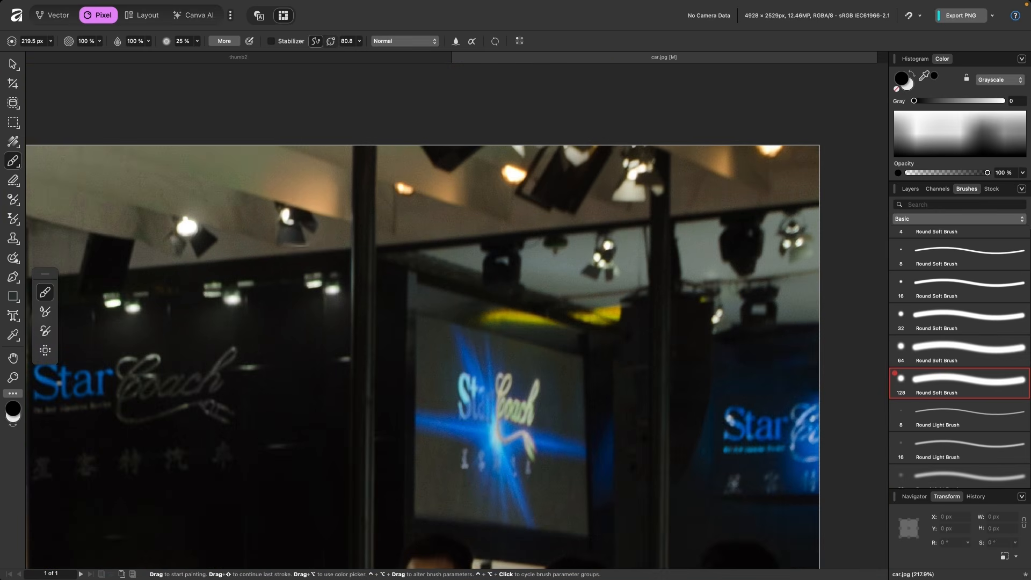
pyautogui.scroll(-5, 453, 356)
pyautogui.scroll(2, 426, 336)
pyautogui.scroll(4, 256, 451)
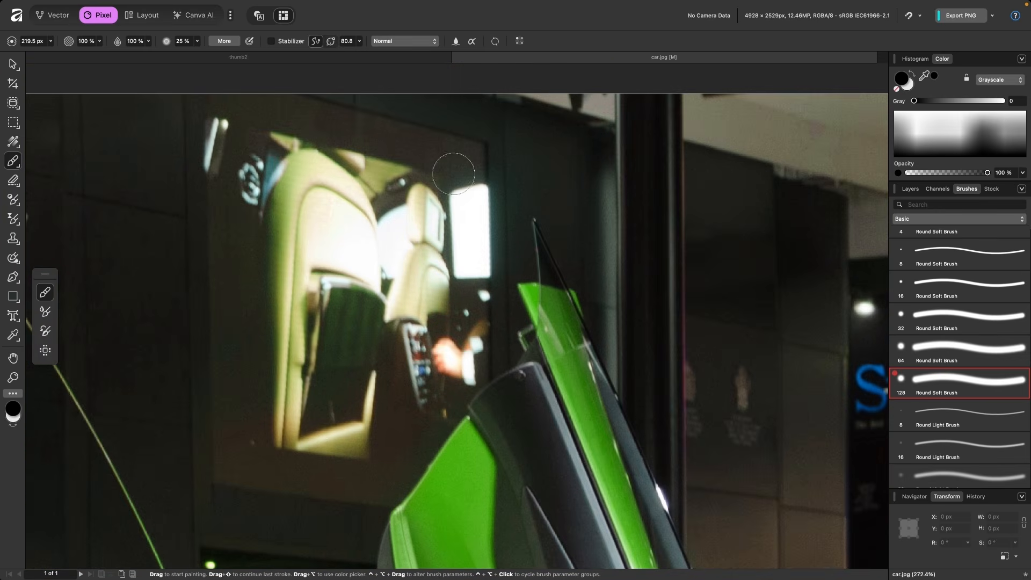
# Paint black on the HSL mask over the bull badge on the wall to restore its original colors
pyautogui.scroll(-5, 343, 359)
pyautogui.hscroll(-4, 341, 285)
pyautogui.scroll(5, 341, 284)
pyautogui.scroll(-4, 370, 209)
pyautogui.hscroll(-5, 369, 204)
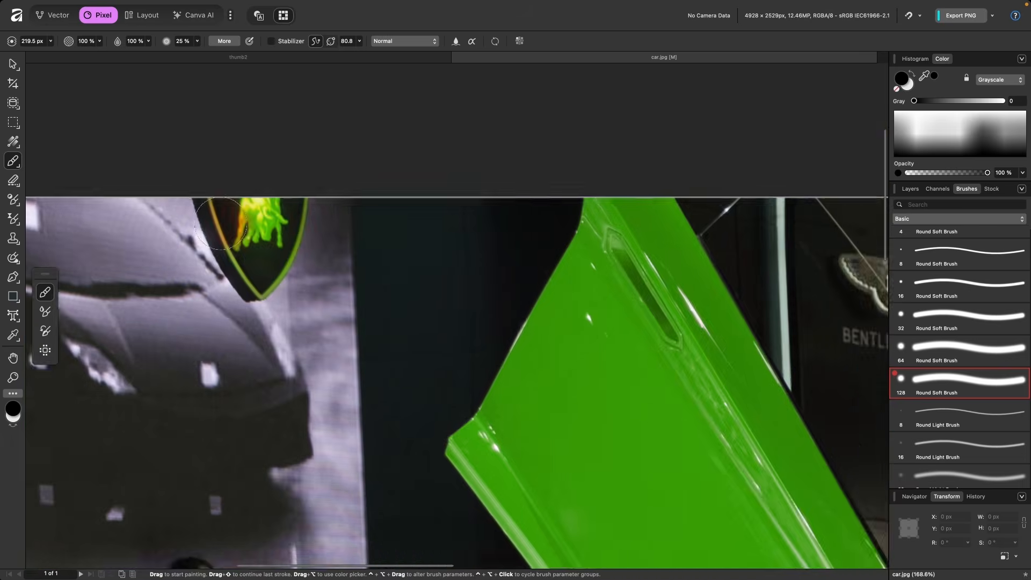
pyautogui.scroll(3, 370, 201)
pyautogui.scroll(-5, 370, 201)
# Paint black on the HSL mask over the emblems at the centers of the car's wheels
pyautogui.scroll(4, 363, 321)
pyautogui.scroll(-4, 363, 321)
pyautogui.scroll(5, 250, 465)
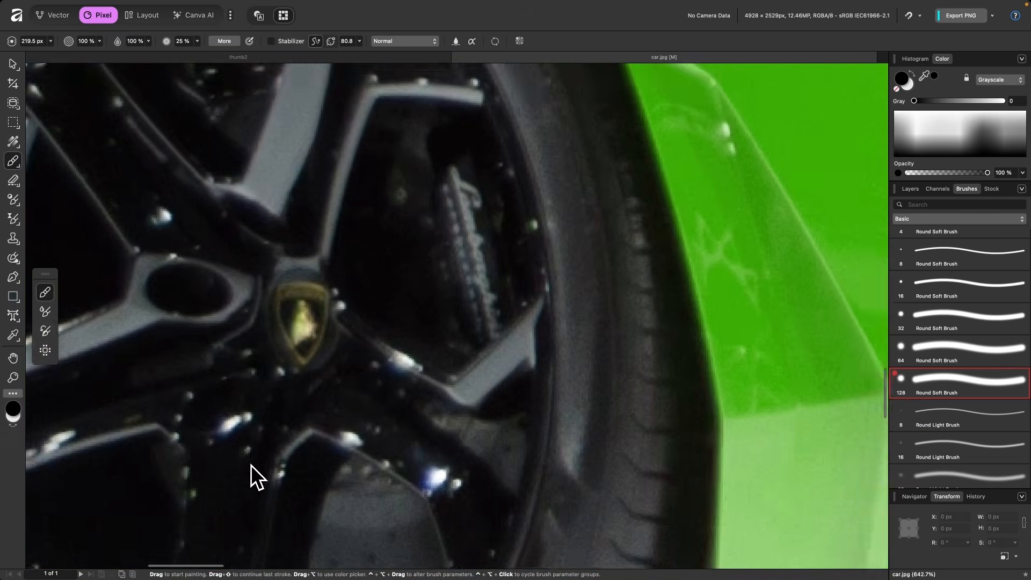
pyautogui.scroll(-5, 250, 465)
pyautogui.scroll(5, 308, 321)
pyautogui.hscroll(5, 308, 321)
pyautogui.scroll(-5, 393, 295)
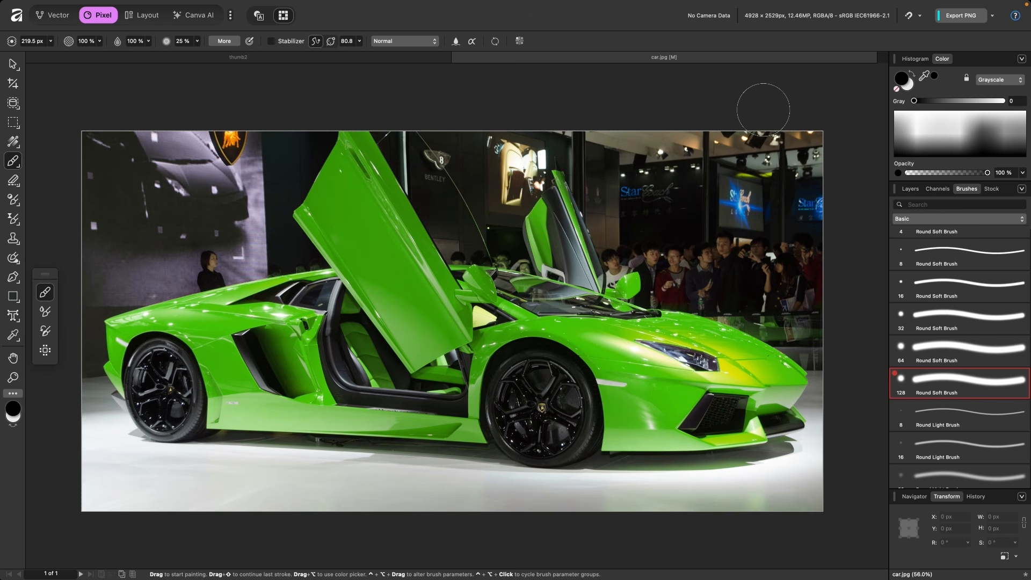
# Compare the masked recolor with the original photo by hiding and re-showing the HSL adjustment
pyautogui.click(910, 189)
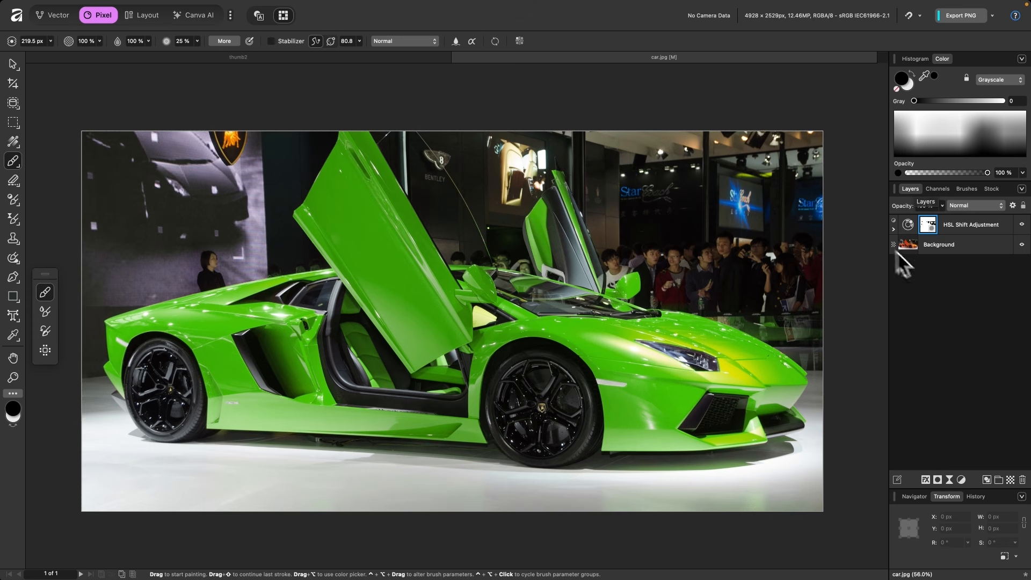
pyautogui.click(1022, 224)
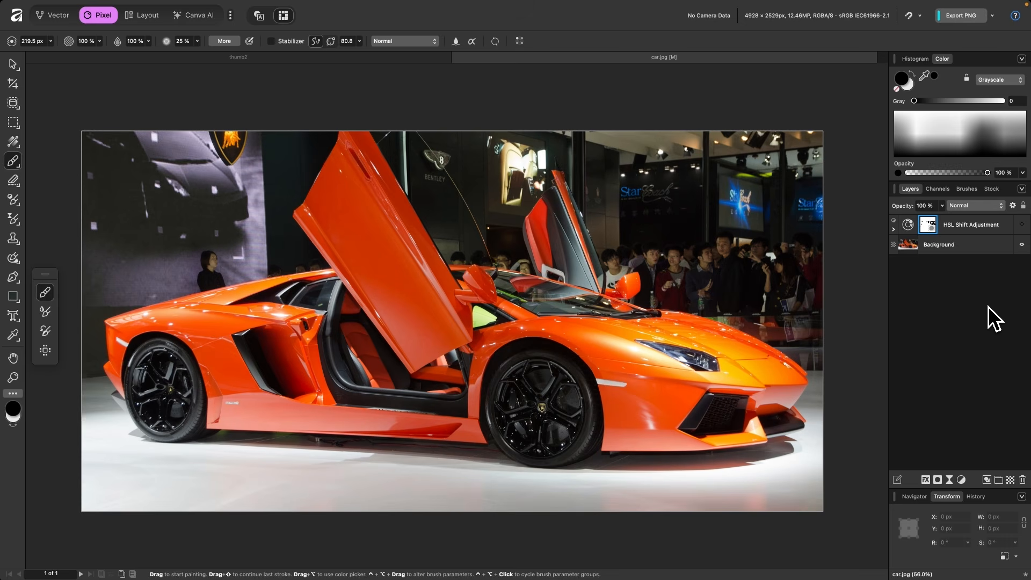
pyautogui.click(1023, 225)
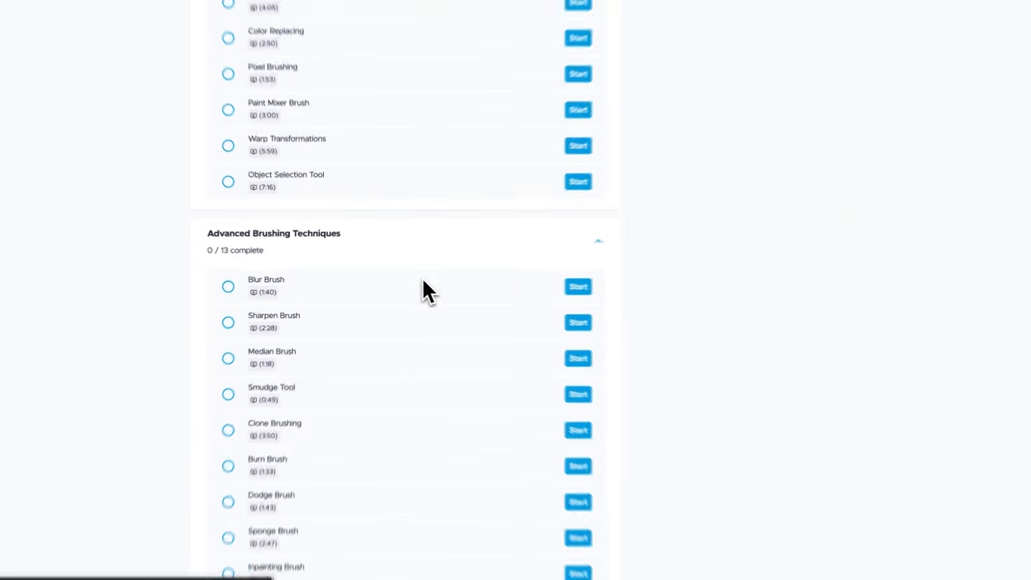
# Browse the course's lesson list through the Advanced Brushing Techniques section
pyautogui.scroll(-5, 425, 293)
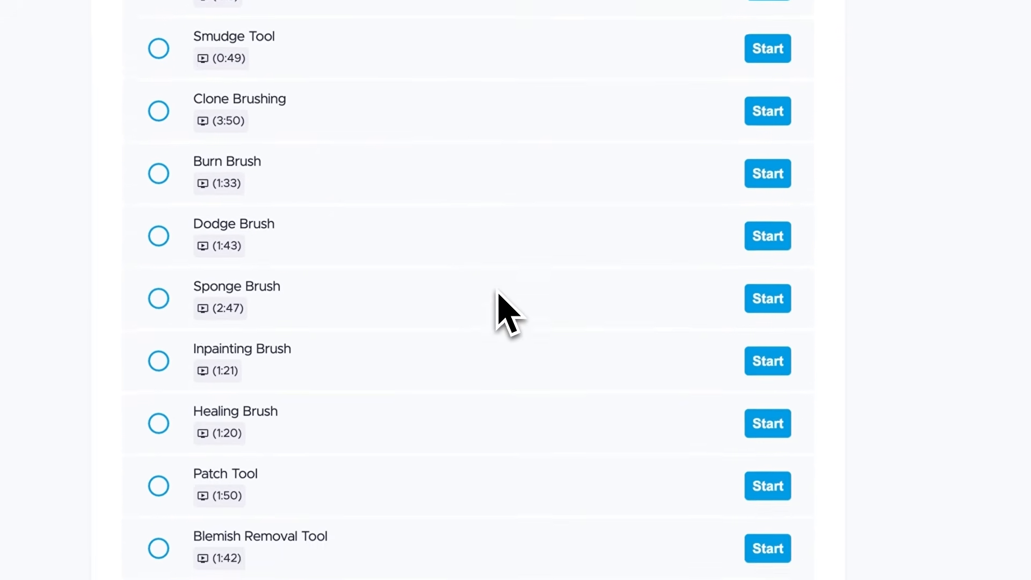
pyautogui.scroll(-12, 497, 293)
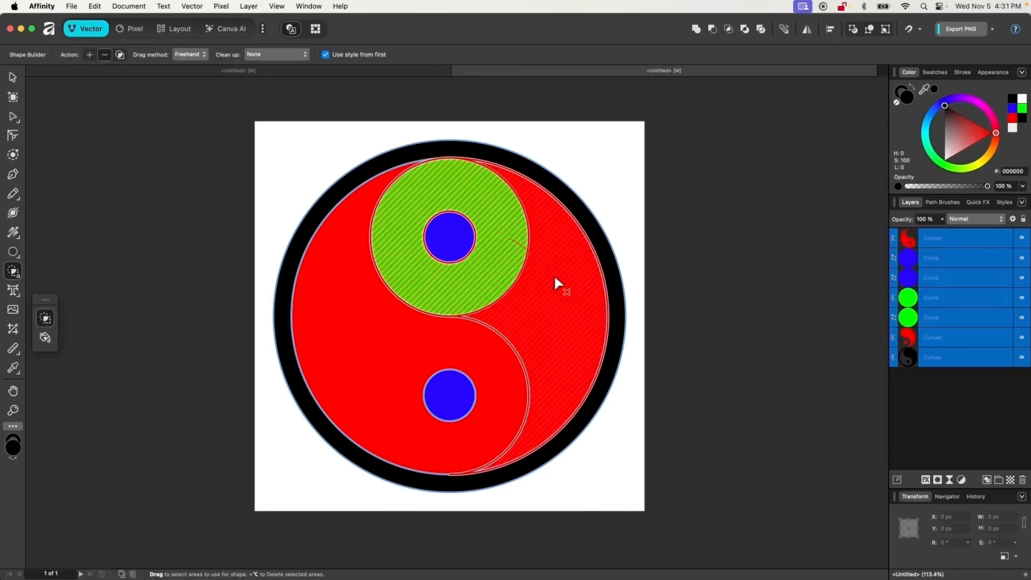
# Remove the green ring and the adjoining outer red area from the yin-yang artwork with the Shape Builder
pyautogui.click(553, 275)
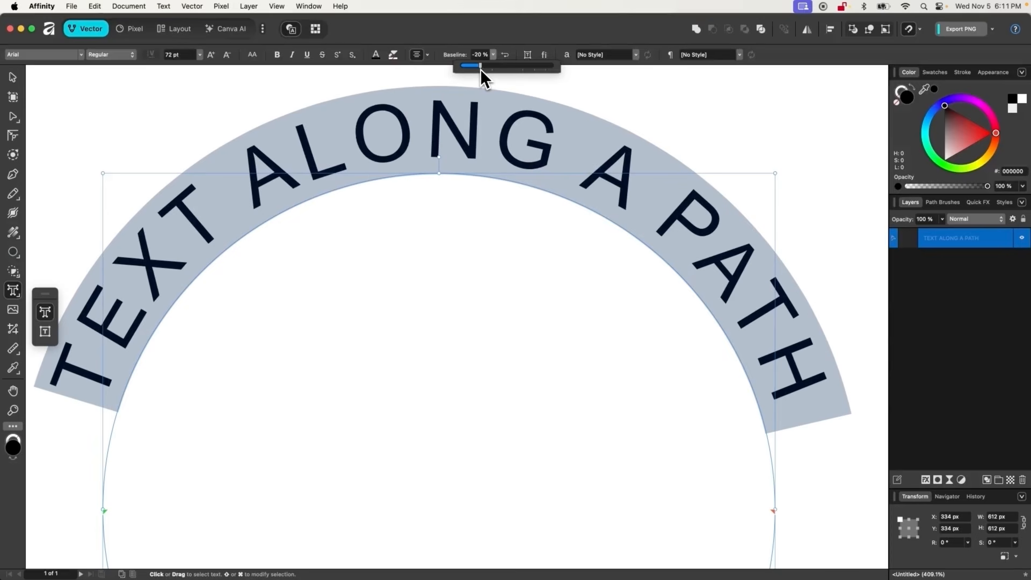
# Raise the baseline shift of the curved "TEXT ALONG A PATH" text
pyautogui.moveTo(480, 69); pyautogui.dragTo(521, 73)
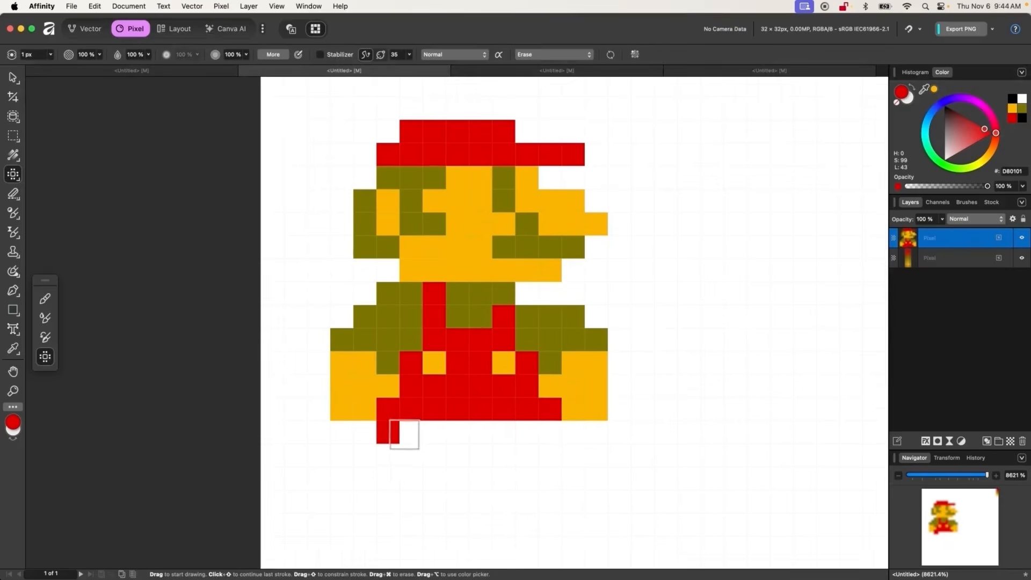
# Paint two olive (#706900) shoes below the pixel-art character's red legs
pyautogui.click(1023, 112)
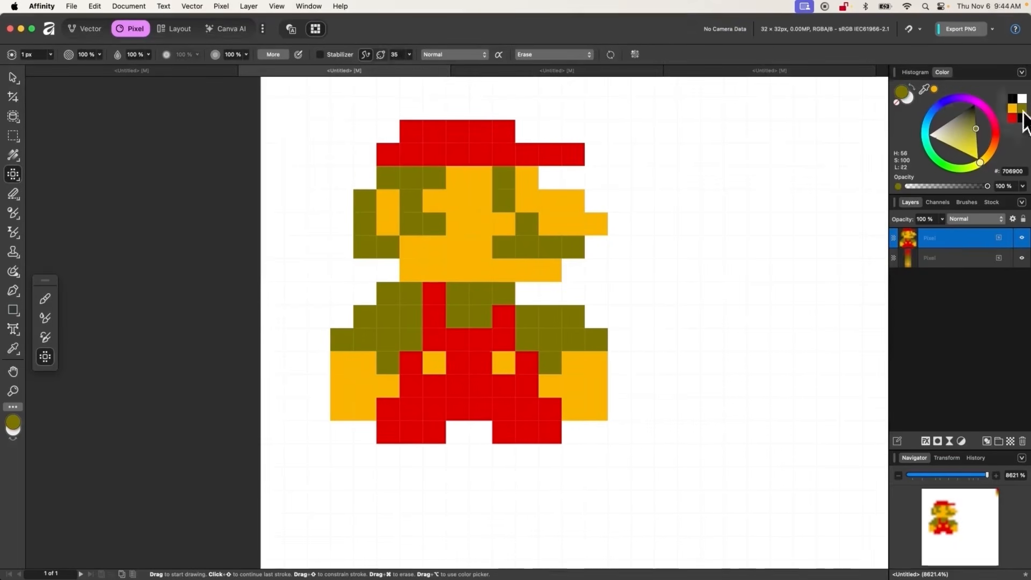
pyautogui.moveTo(334, 456); pyautogui.dragTo(434, 478)
pyautogui.moveTo(527, 456); pyautogui.dragTo(598, 478)
# Read through the student questions and instructor replies below the Inkscape course lecture
pyautogui.hscroll(2, 744, 357)
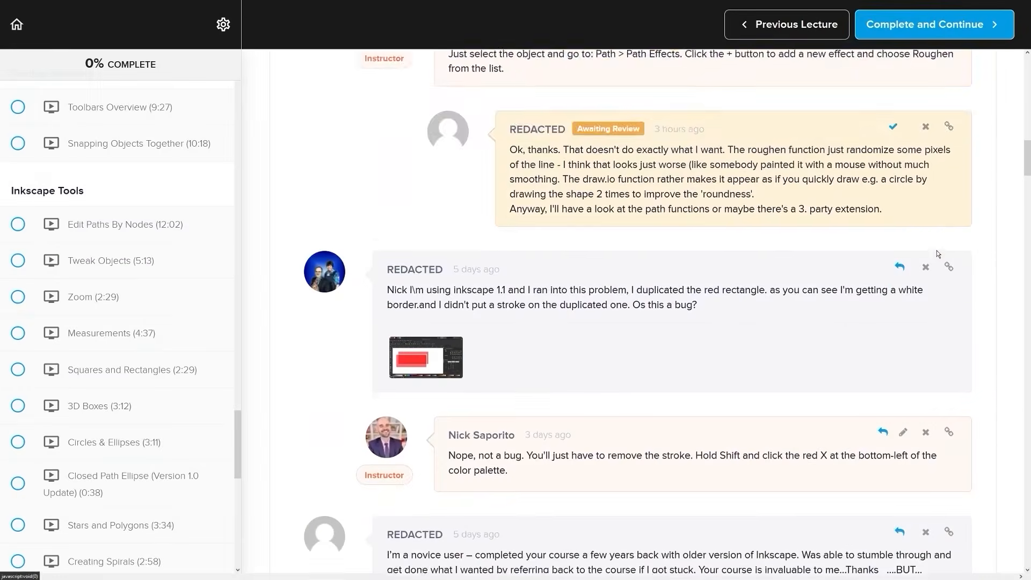
pyautogui.scroll(-10, 962, 247)
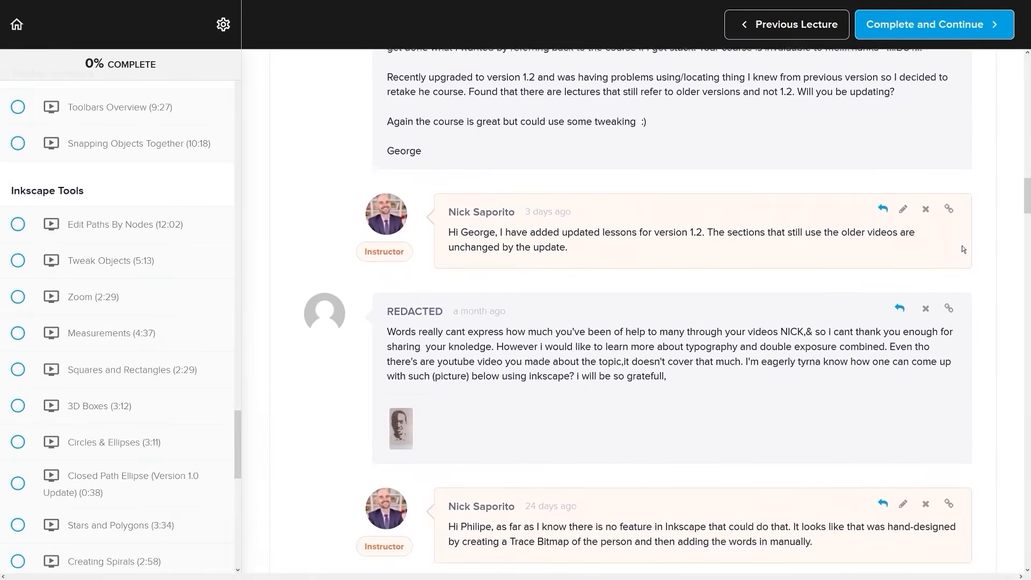
pyautogui.scroll(-5, 962, 246)
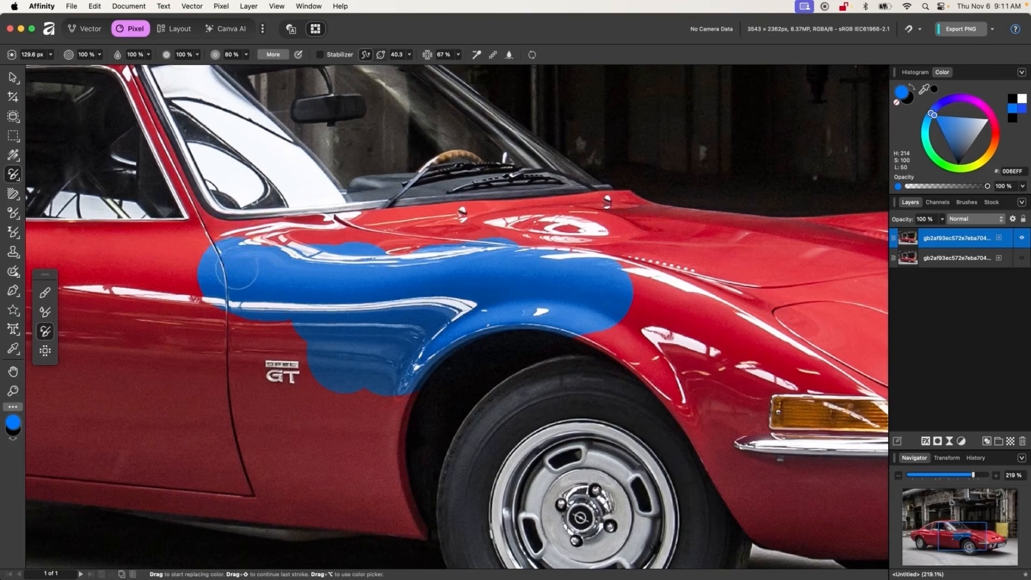
# Recolor more of the red car's front bodywork blue (#006EFF) with the color replacement brush
pyautogui.moveTo(237, 269)
pyautogui.mouseDown()
pyautogui.moveTo(328, 231)
pyautogui.moveTo(548, 219)
pyautogui.moveTo(721, 243)
pyautogui.moveTo(682, 226)
pyautogui.moveTo(784, 253)
pyautogui.mouseUp()
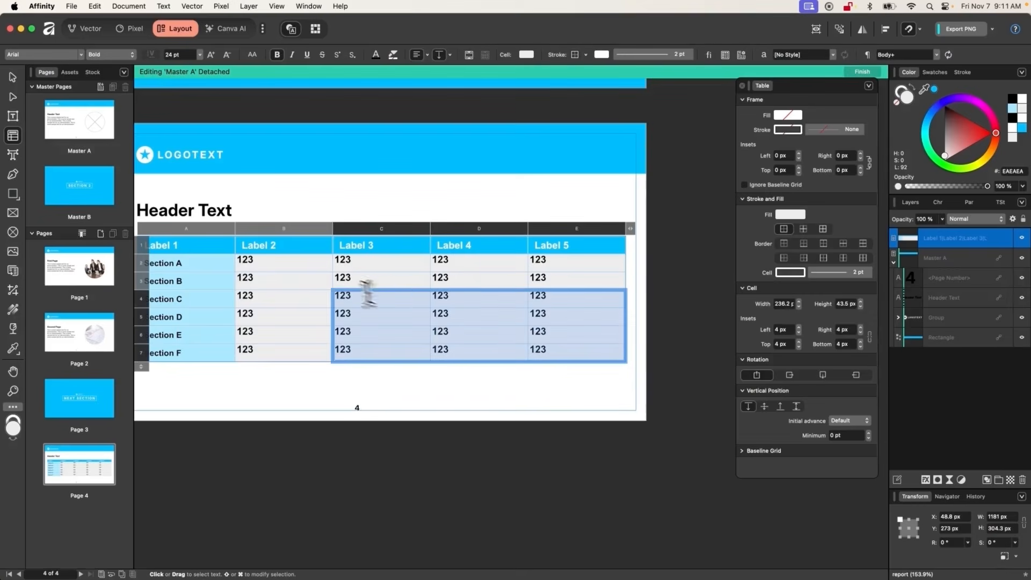
# Center the text vertically in all the table's "123" cells, from Section A to Section F
pyautogui.moveTo(364, 288); pyautogui.dragTo(260, 265)
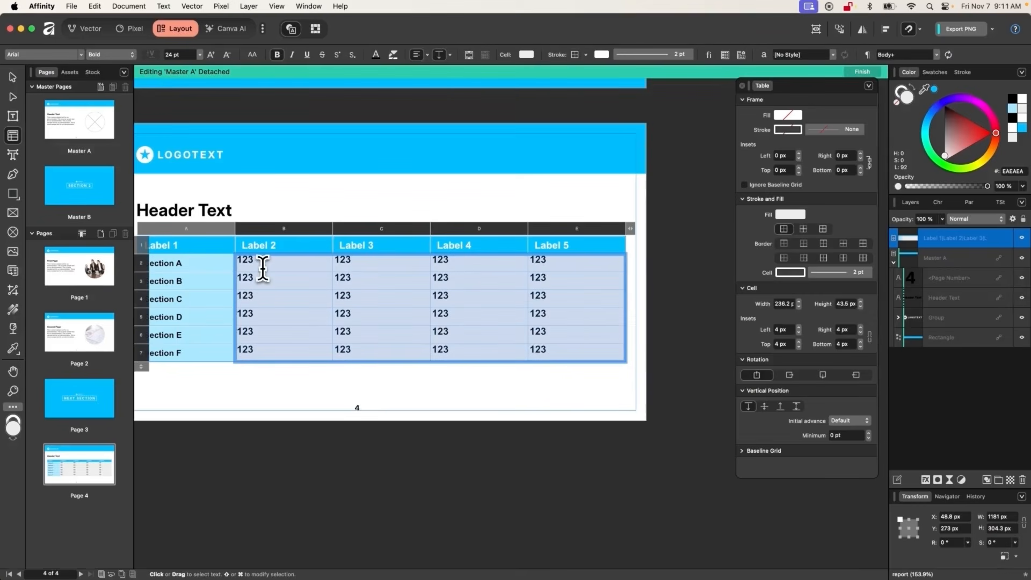
pyautogui.click(763, 408)
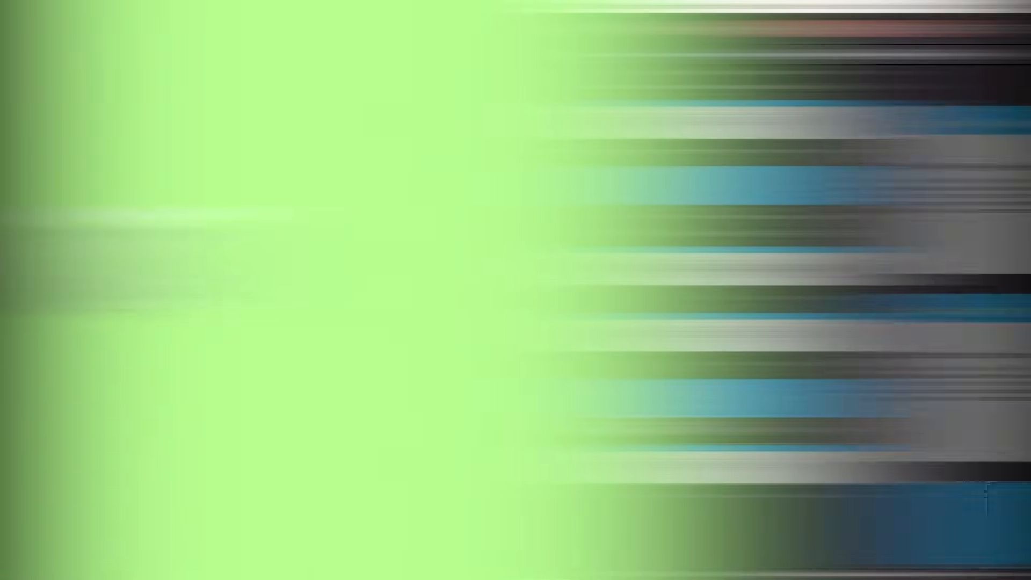